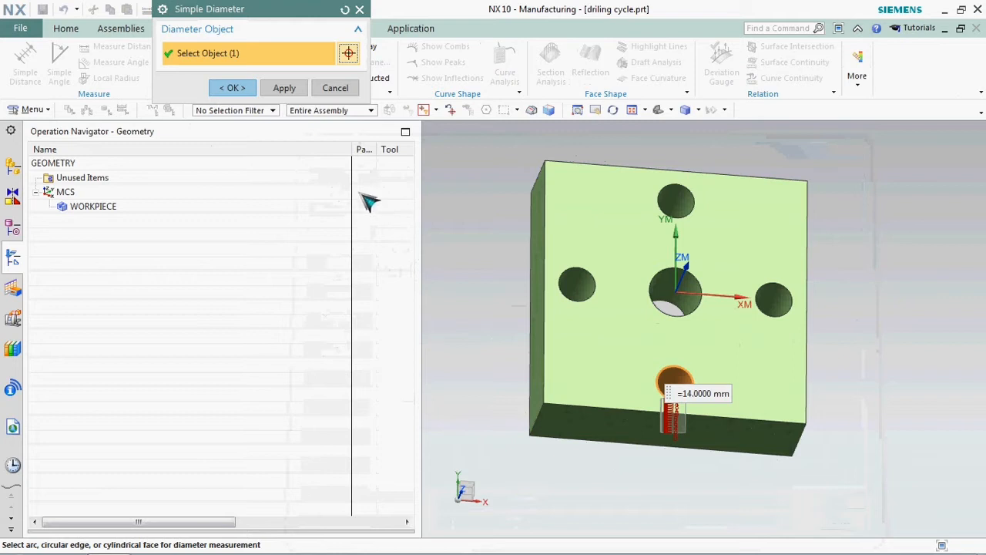
- Close the diameter measurement and examine the part geometry assigned to the WORKPIECE
click(335, 90)
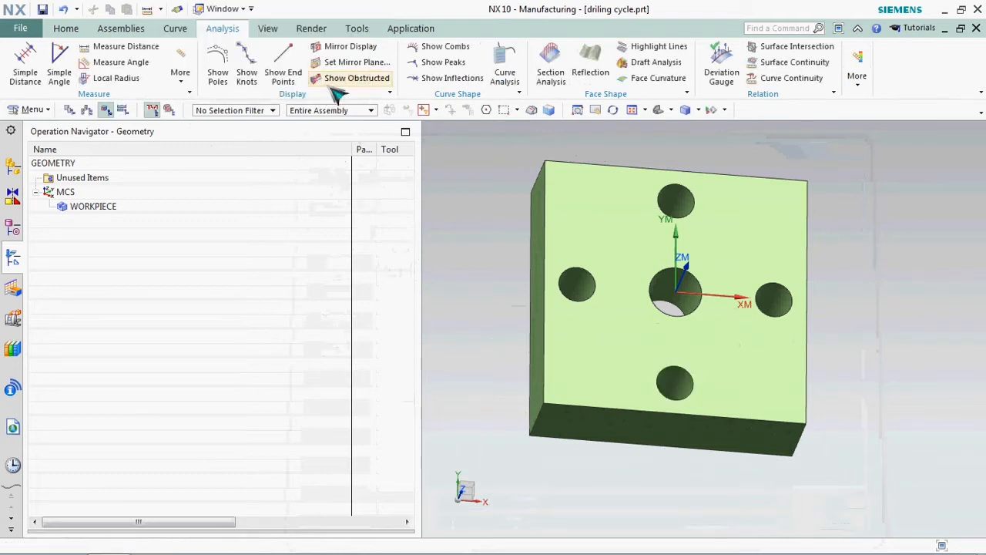
click(99, 212)
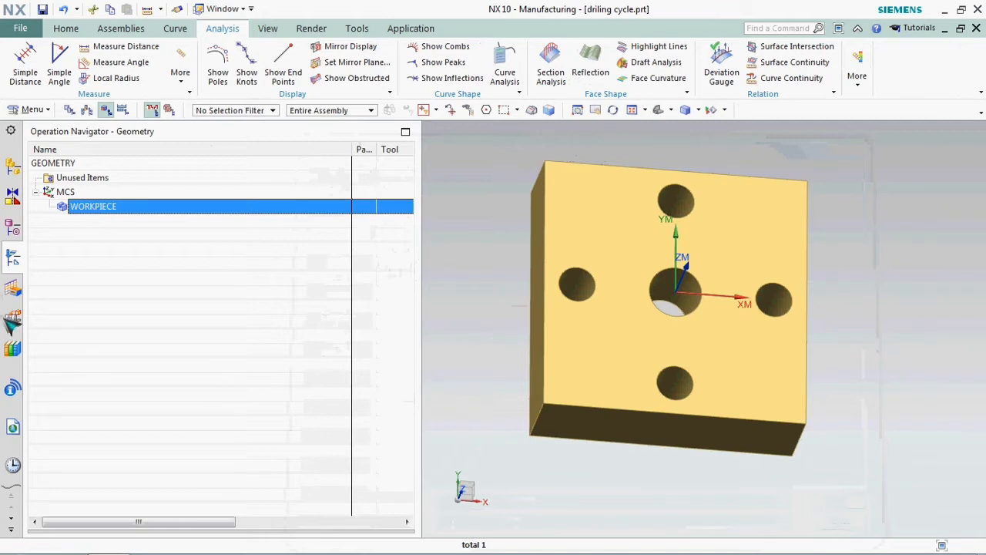
right_click(100, 220)
click(125, 224)
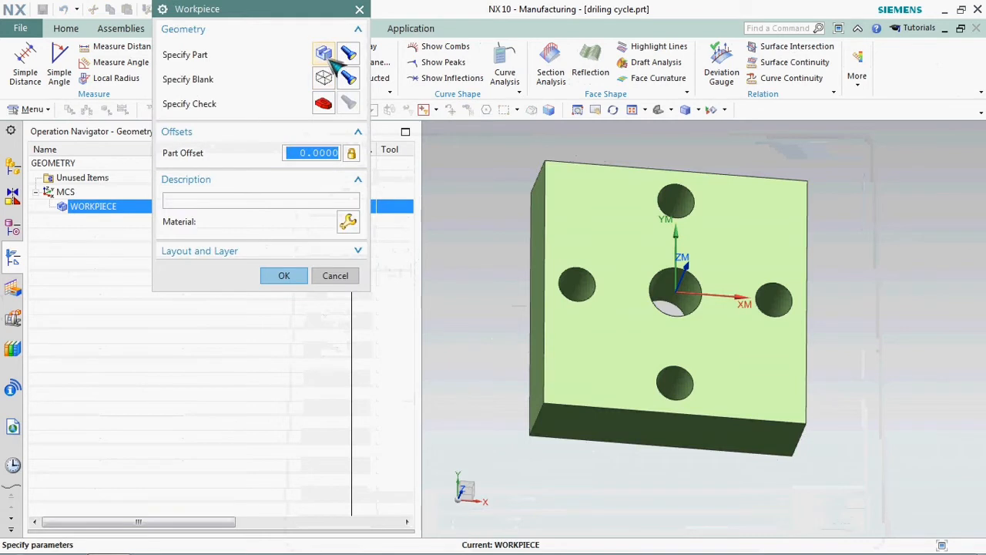
click(324, 54)
click(559, 325)
middle_drag(559, 326, 568, 303)
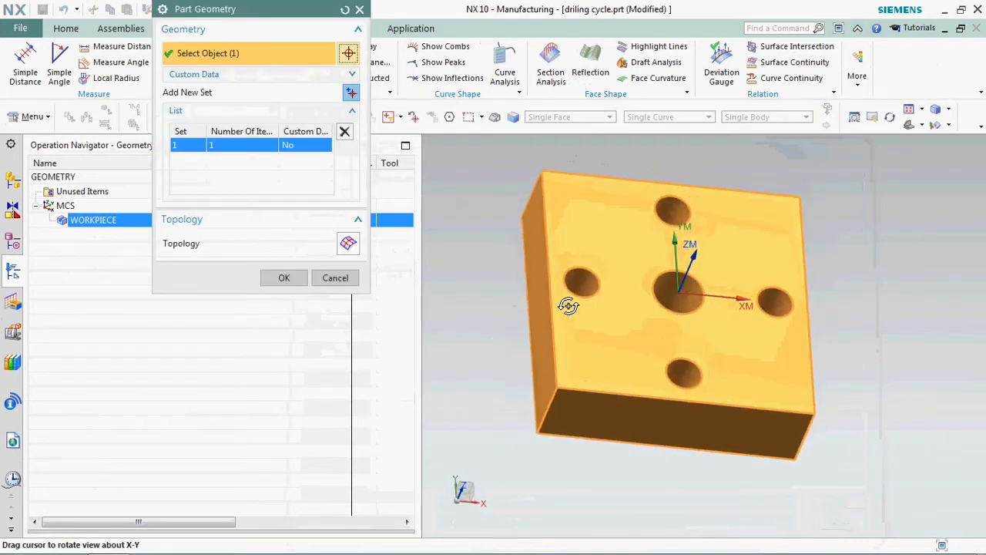
click(350, 281)
click(350, 279)
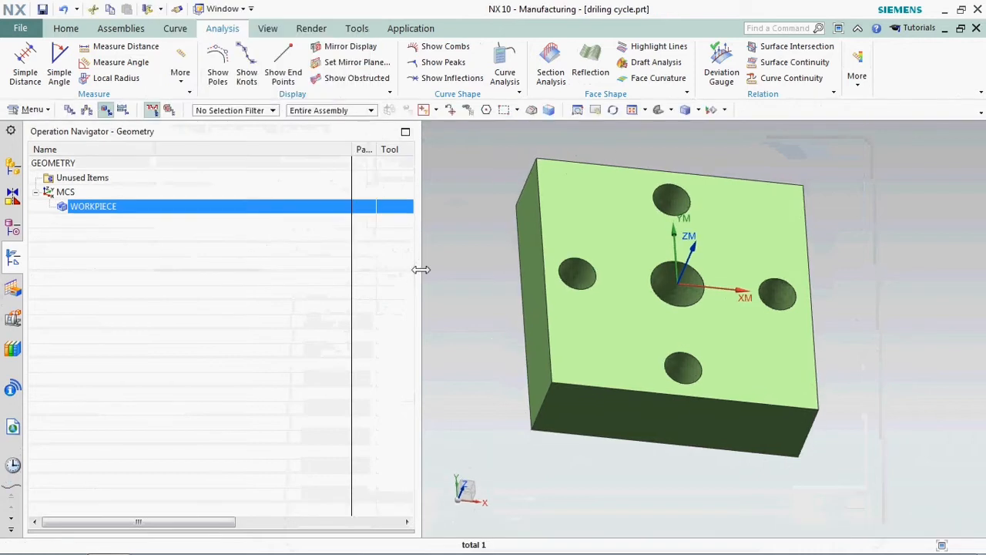
- Recognize the machining features of the driling cycle part with Find Features, using Parametric Recognition and Workpiece as the search method
drag(421, 269, 393, 269)
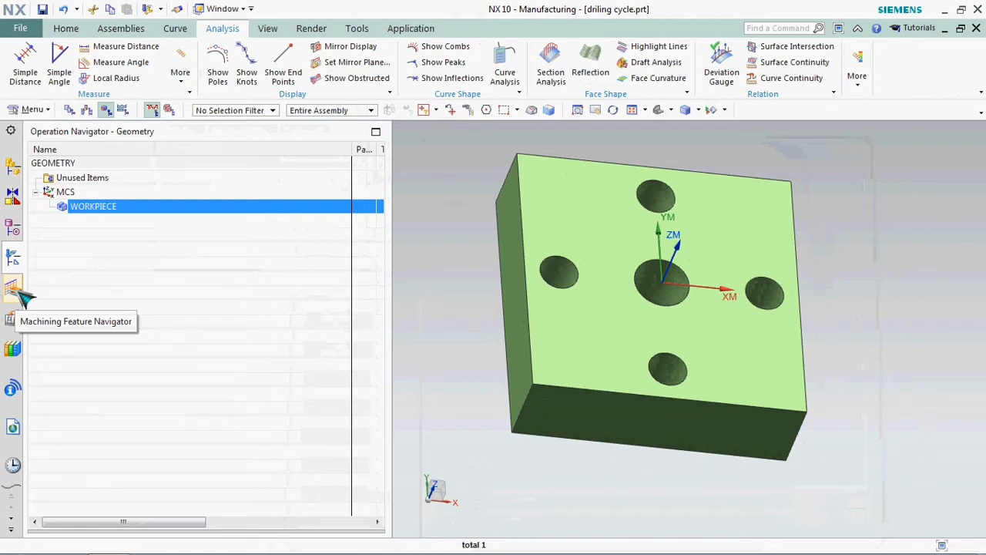
click(22, 295)
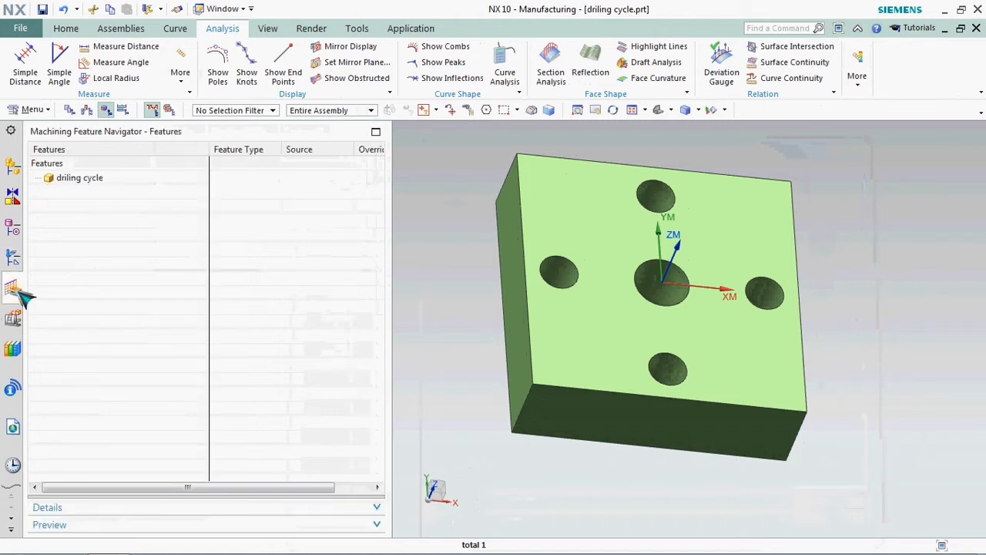
click(104, 187)
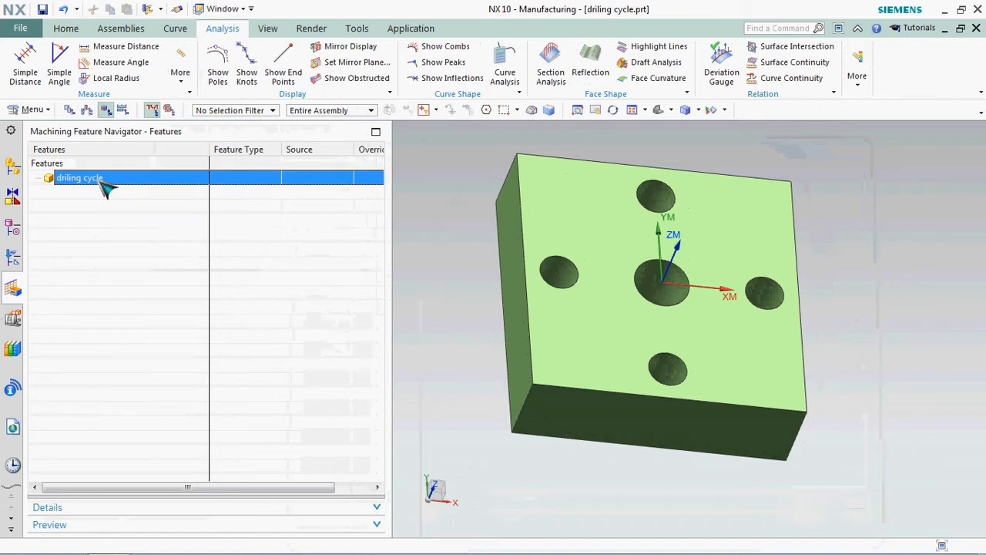
right_click(122, 182)
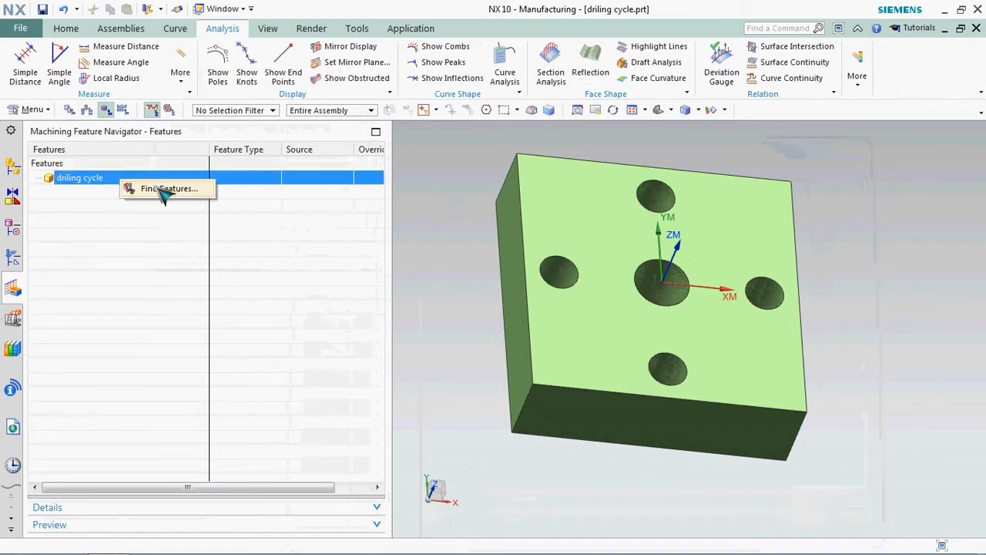
click(204, 196)
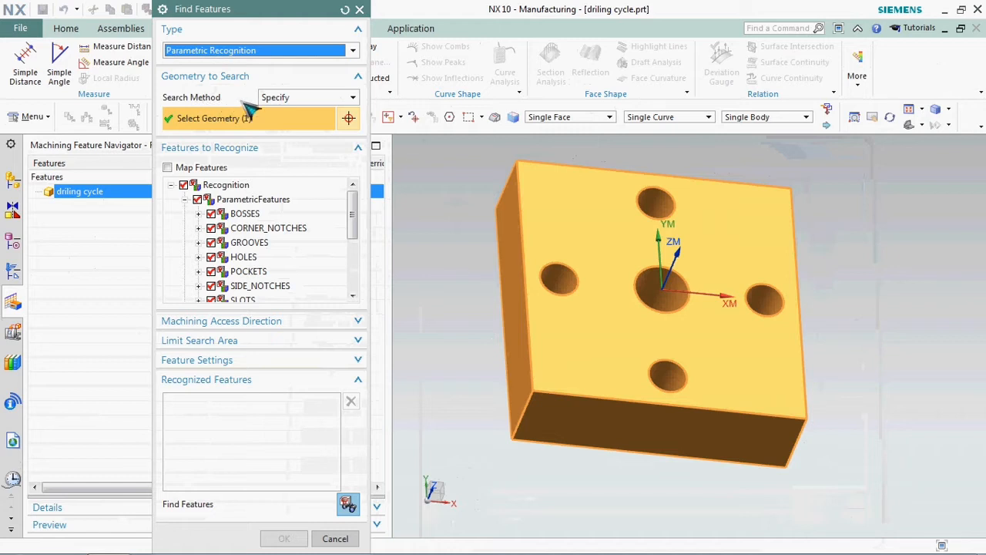
click(286, 97)
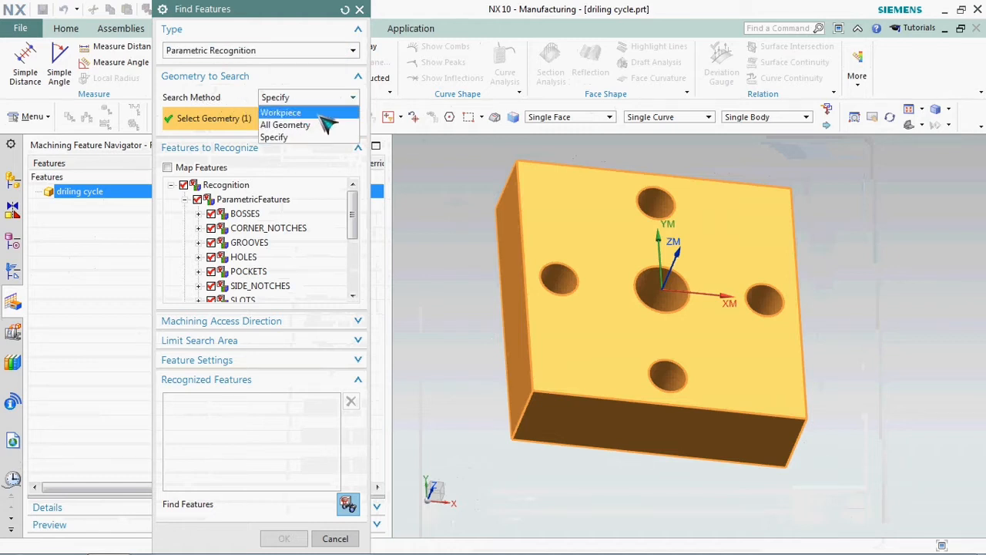
click(322, 113)
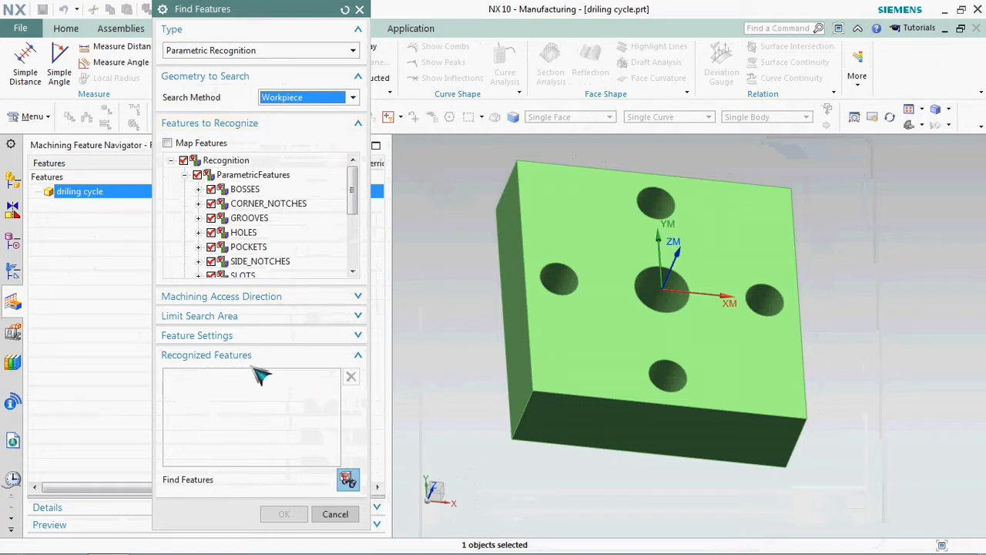
click(348, 479)
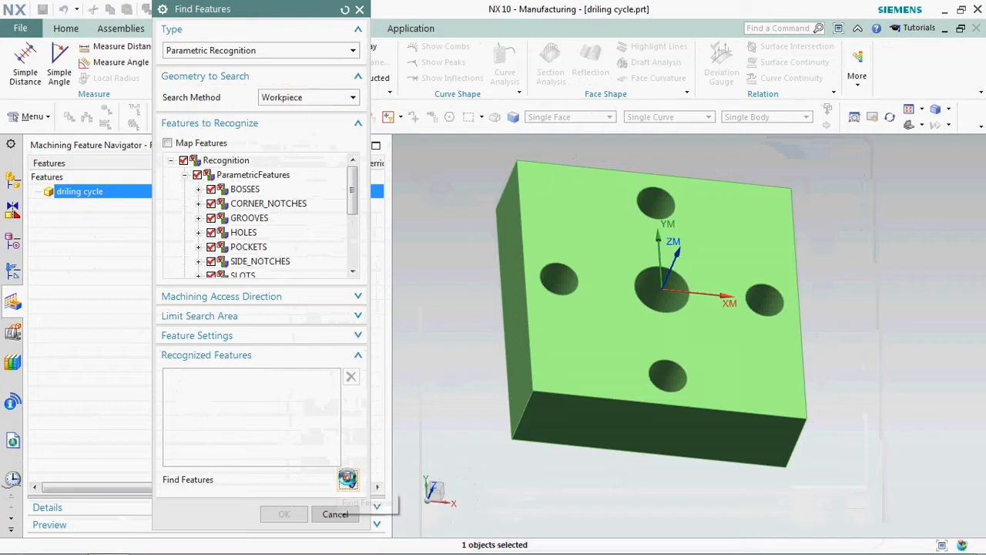
click(349, 479)
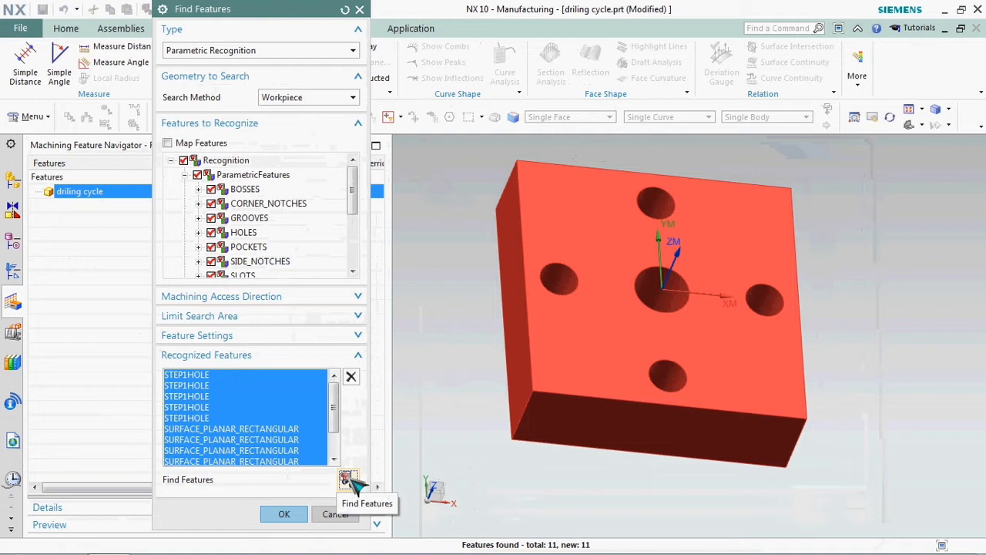
click(303, 519)
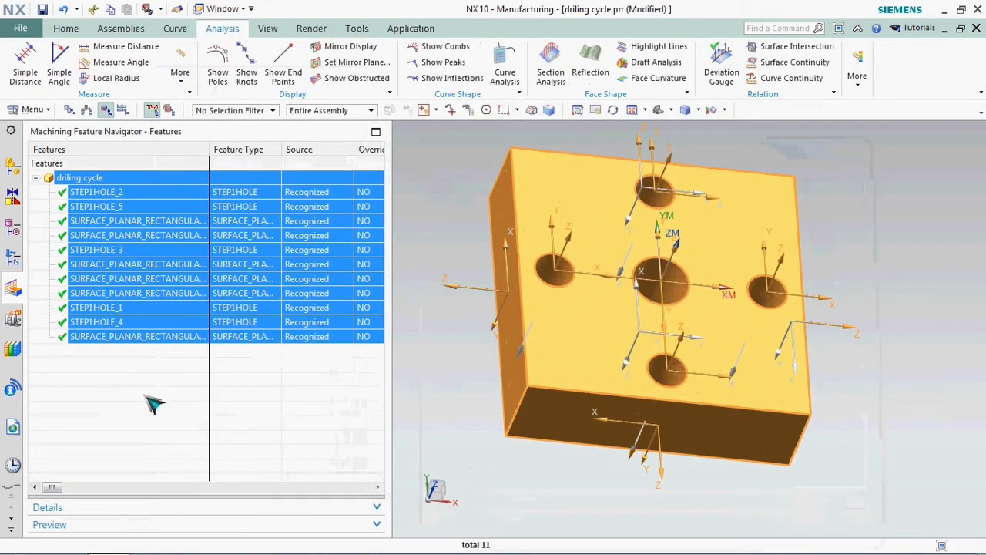
- Inspect the recognized feature STEP1HOLE_2 and the last listed planar rectangular surface on the model
middle_drag(757, 405, 446, 390)
click(194, 409)
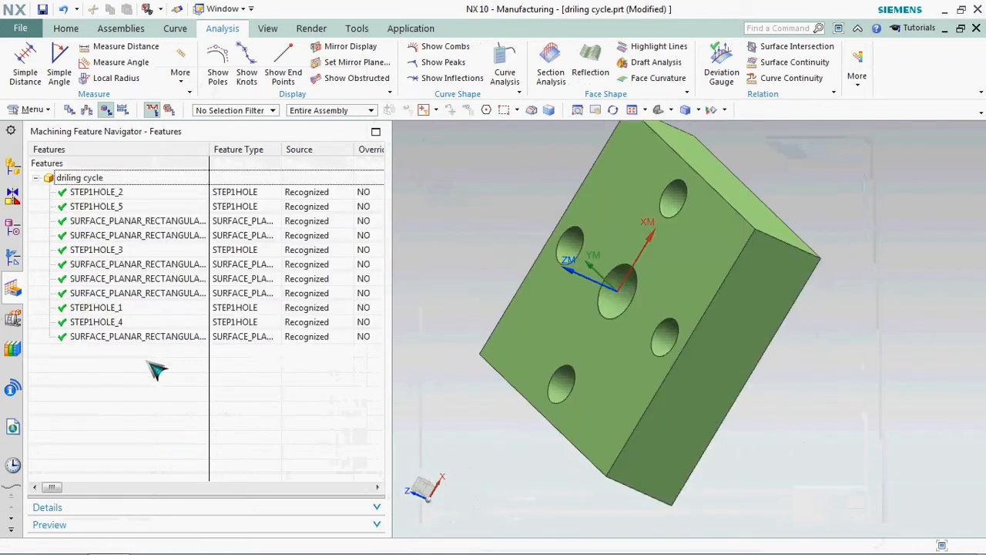
click(117, 193)
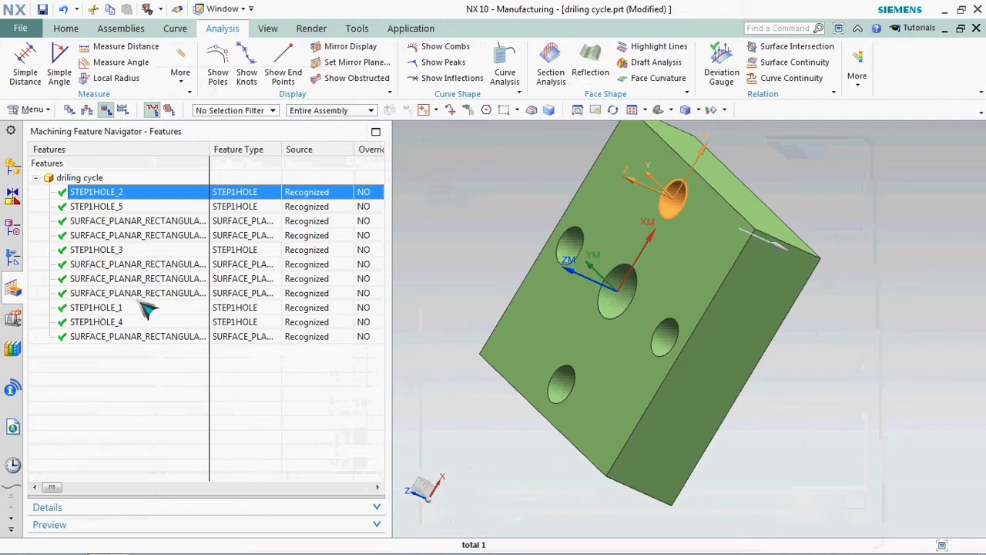
click(125, 337)
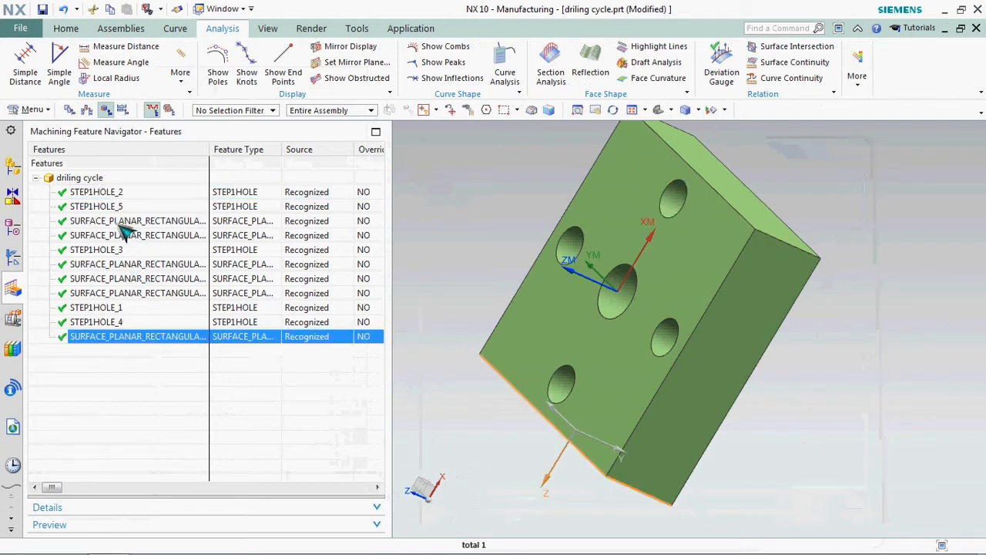
- Start Group Features from STEP1HOLE_2 and set the method to Below Top Face, using the block's top face with the hole openings
click(107, 195)
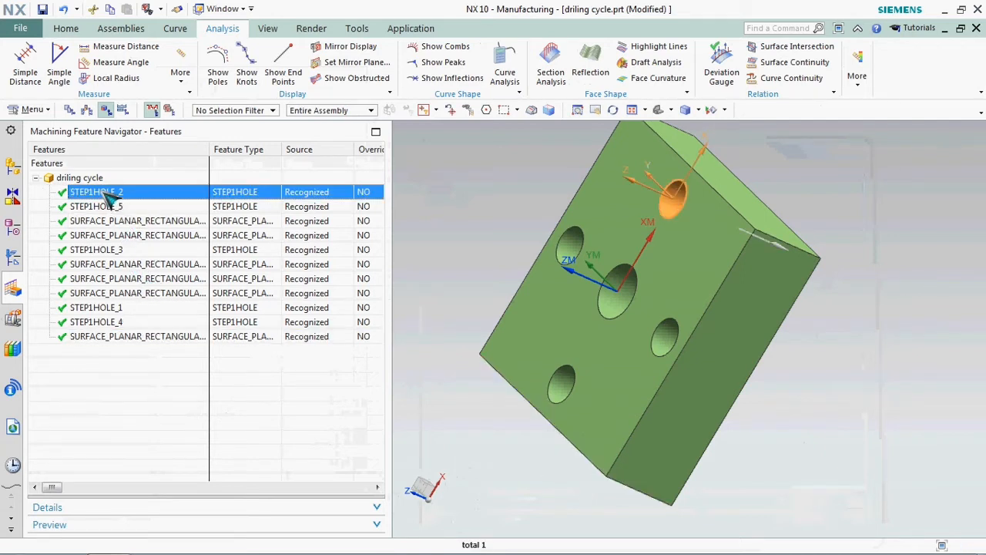
right_click(106, 194)
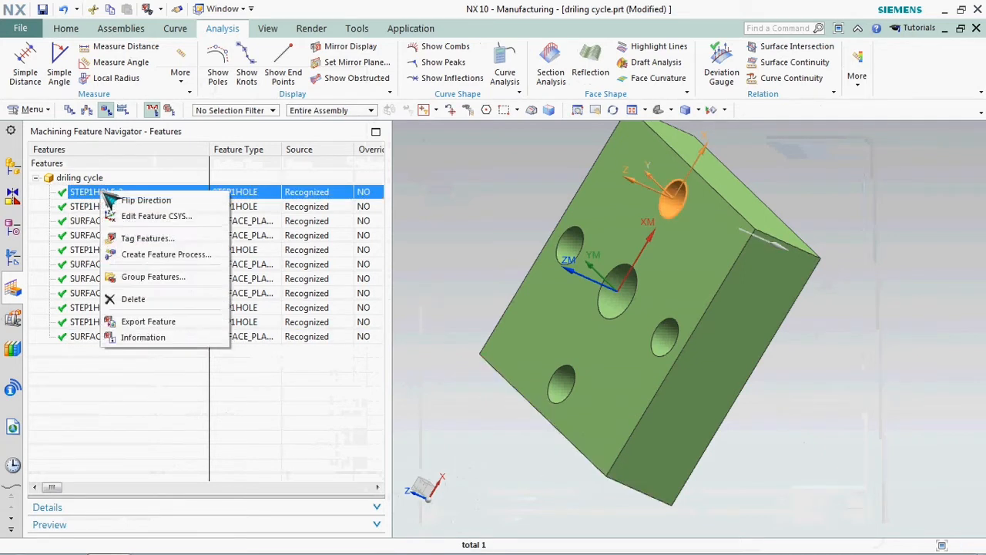
click(208, 281)
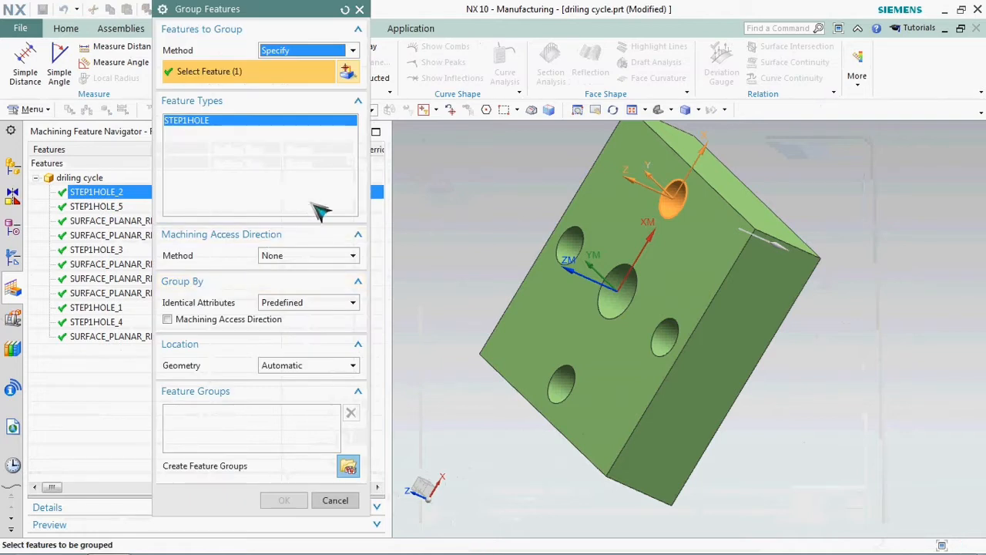
middle_drag(671, 312, 700, 337)
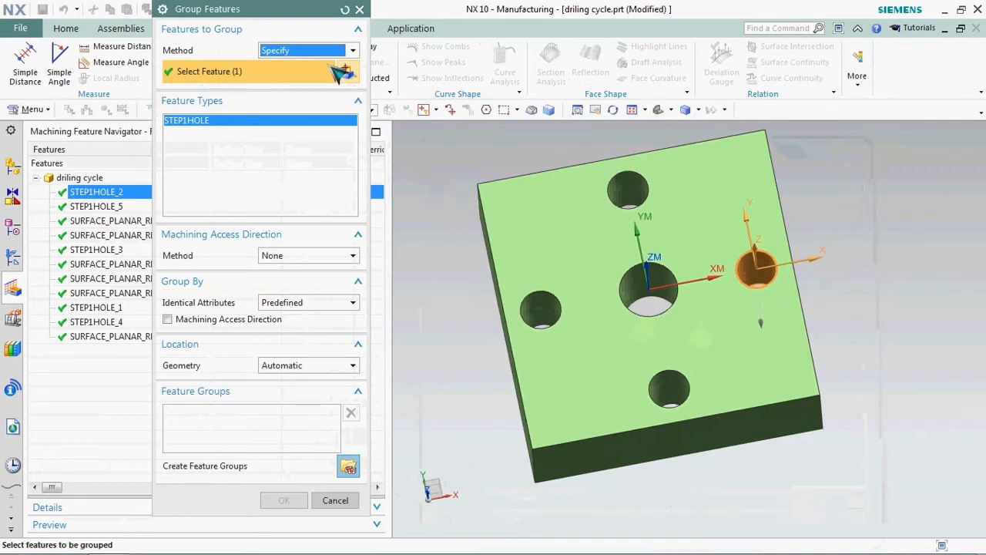
click(330, 52)
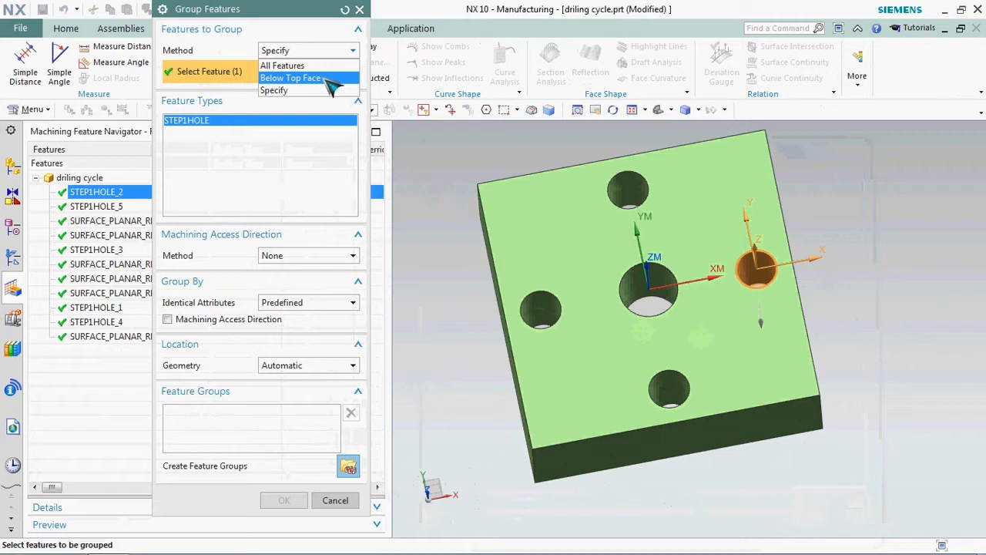
click(323, 78)
click(588, 239)
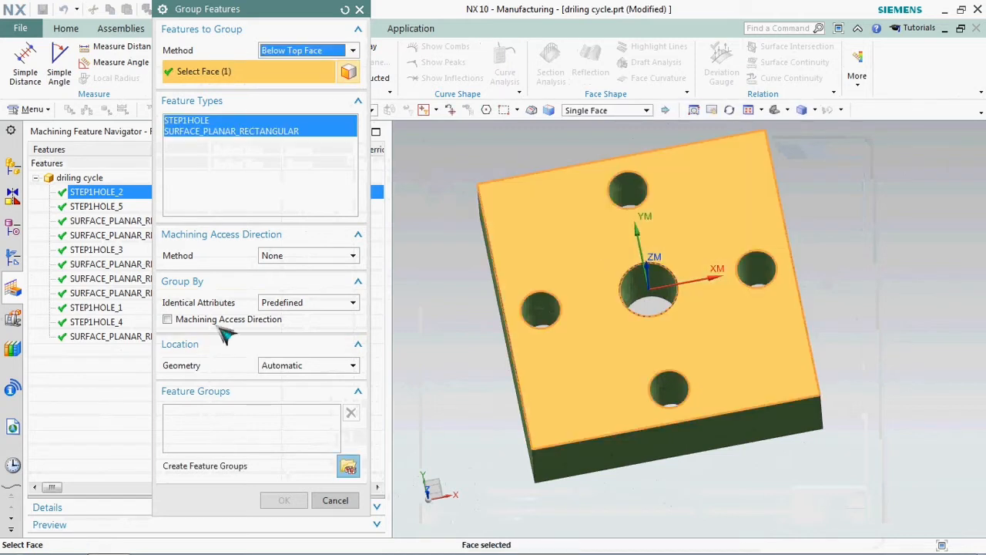
- Create feature groups from the STEP1HOLE feature type only, check which holes each group contains, and accept them
click(198, 122)
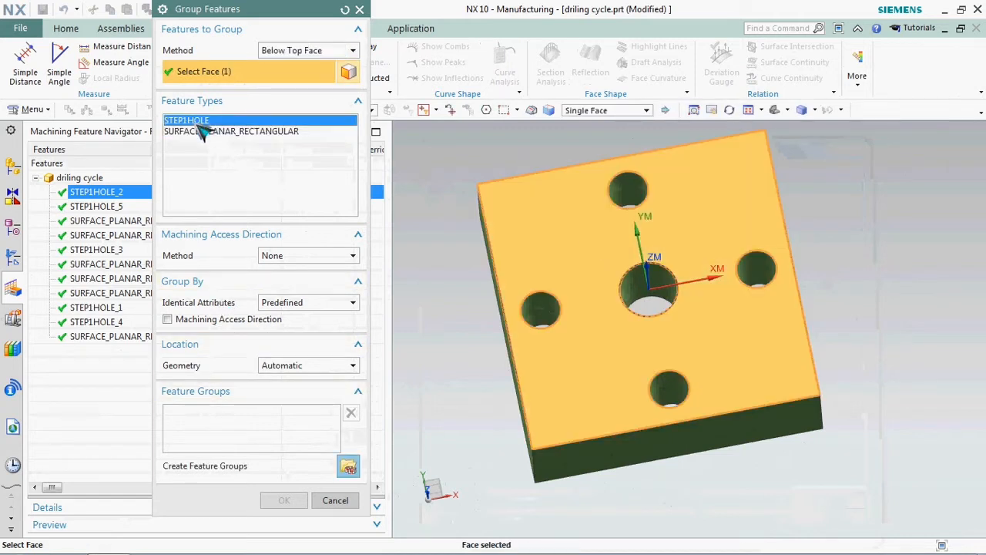
click(348, 465)
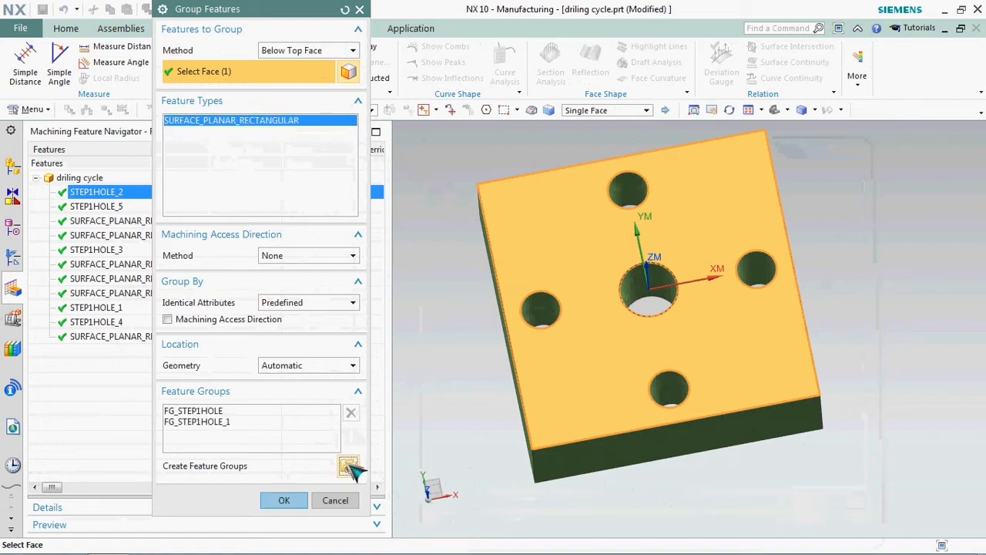
click(218, 412)
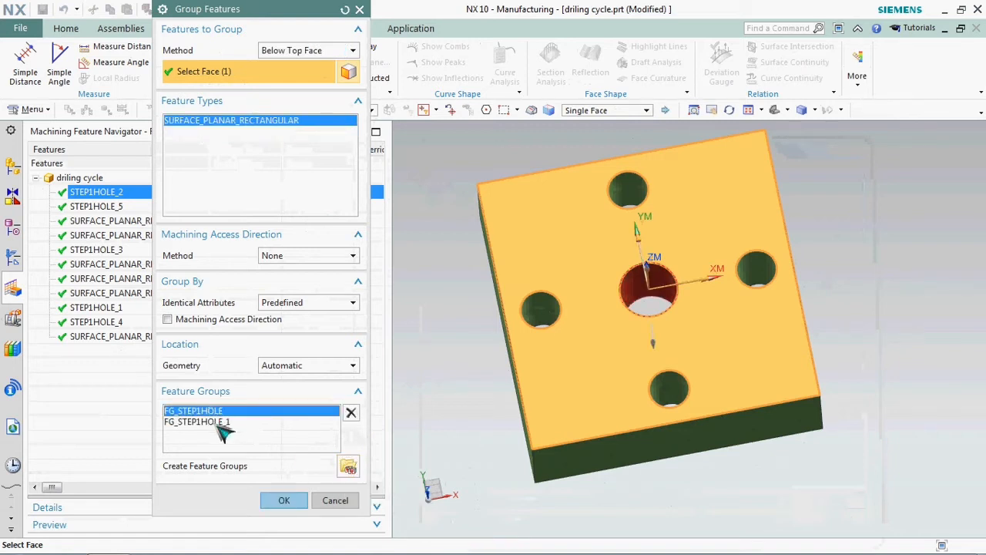
click(219, 423)
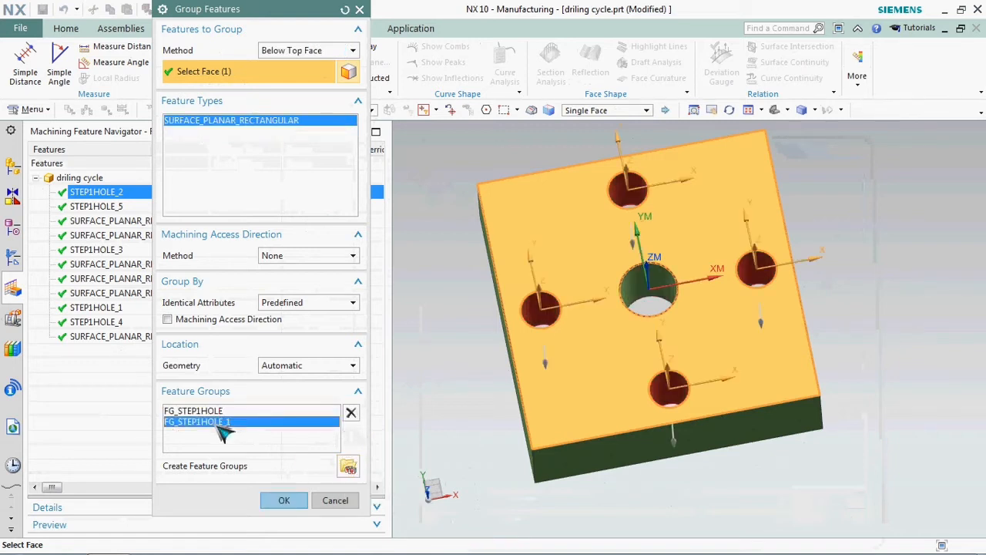
click(284, 500)
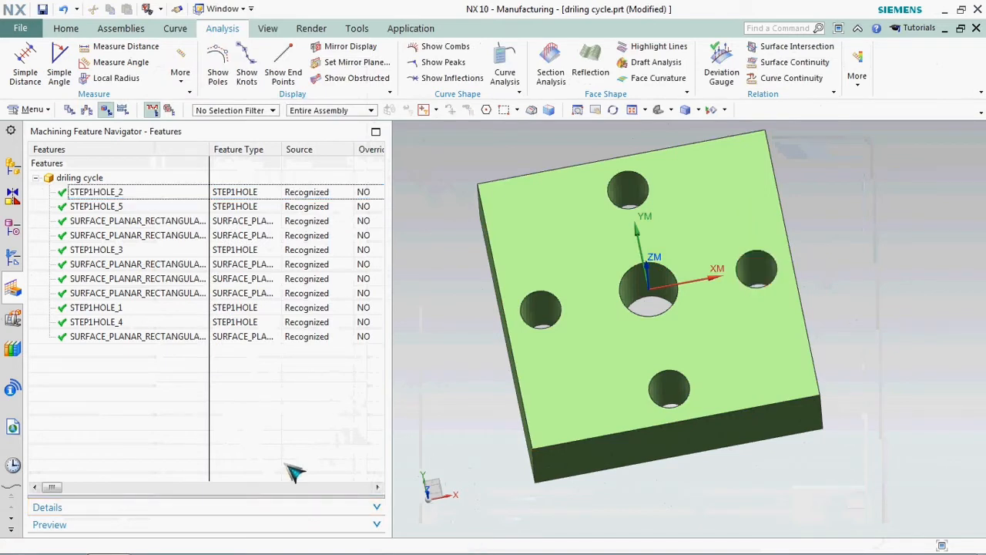
- Examine which holes belong to the feature groups FG_STEP1HOLE and FG_STEP1HOLE_1 under WORKPIECE in the operation geometry view
click(13, 259)
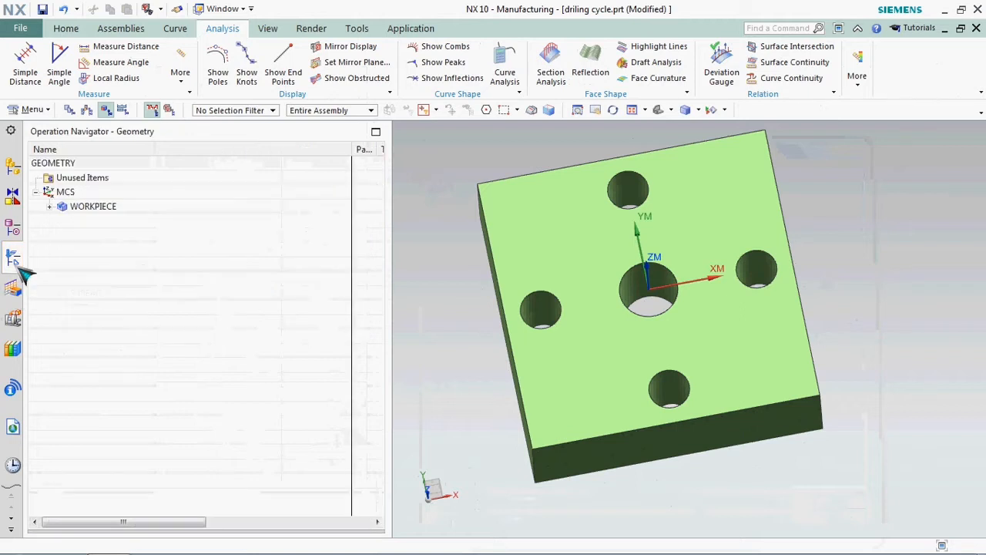
click(89, 213)
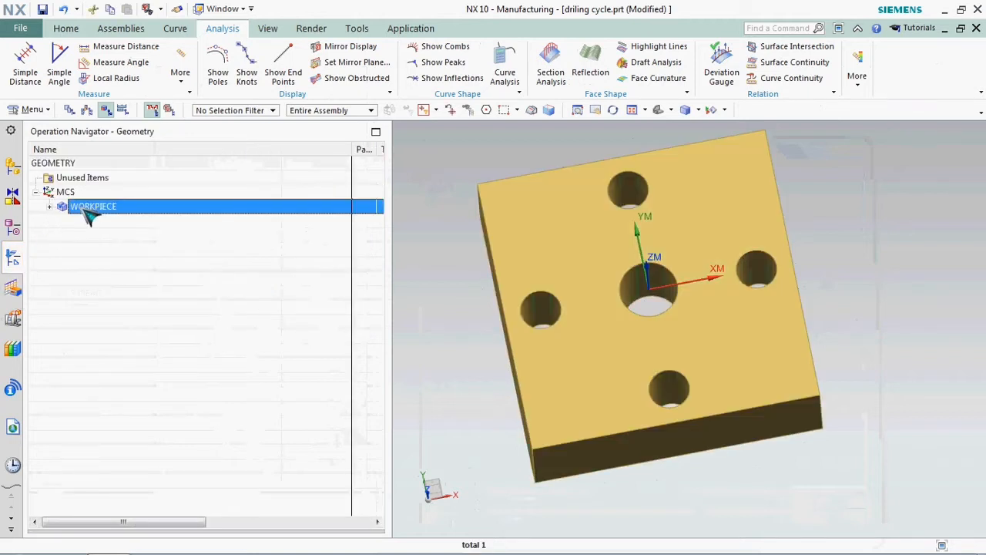
click(50, 207)
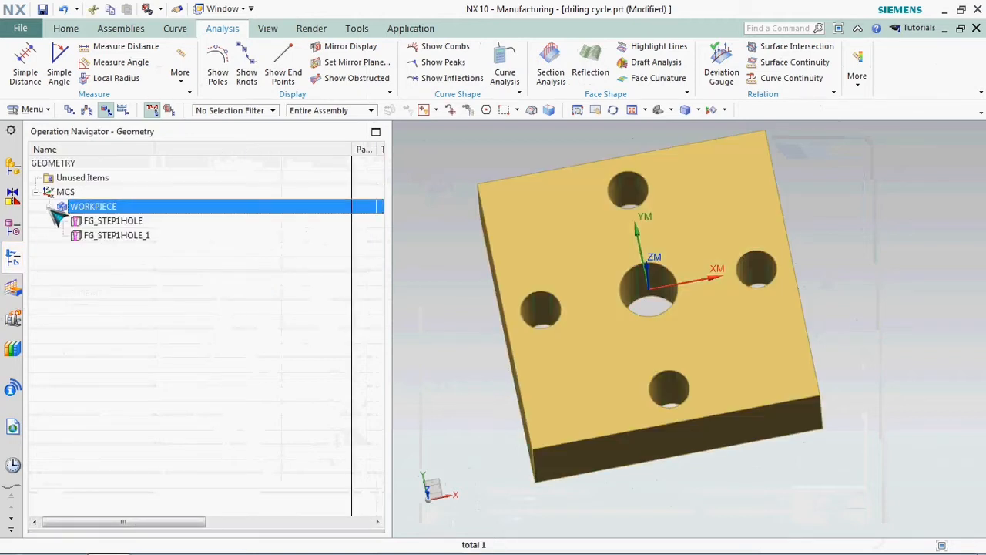
click(154, 223)
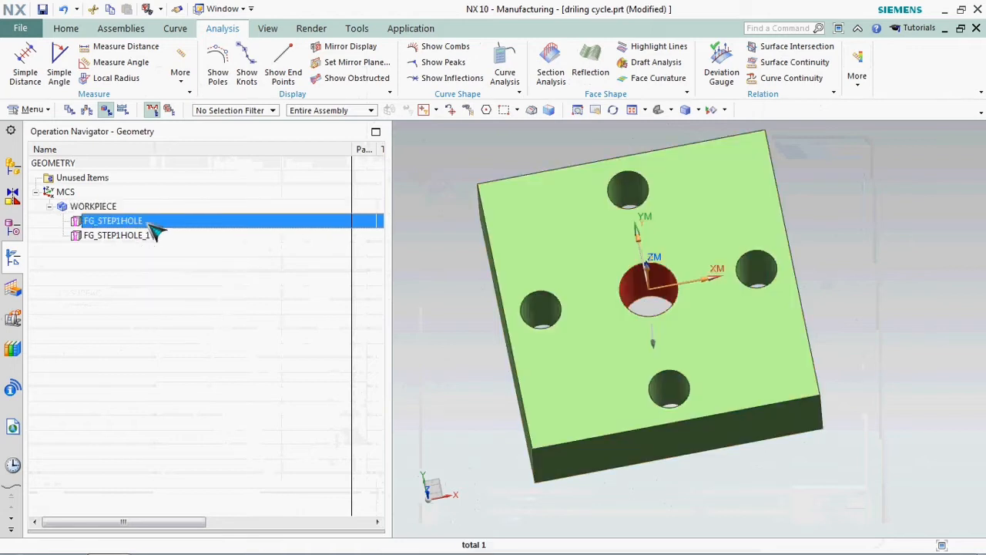
click(156, 242)
middle_drag(632, 330, 635, 298)
click(152, 224)
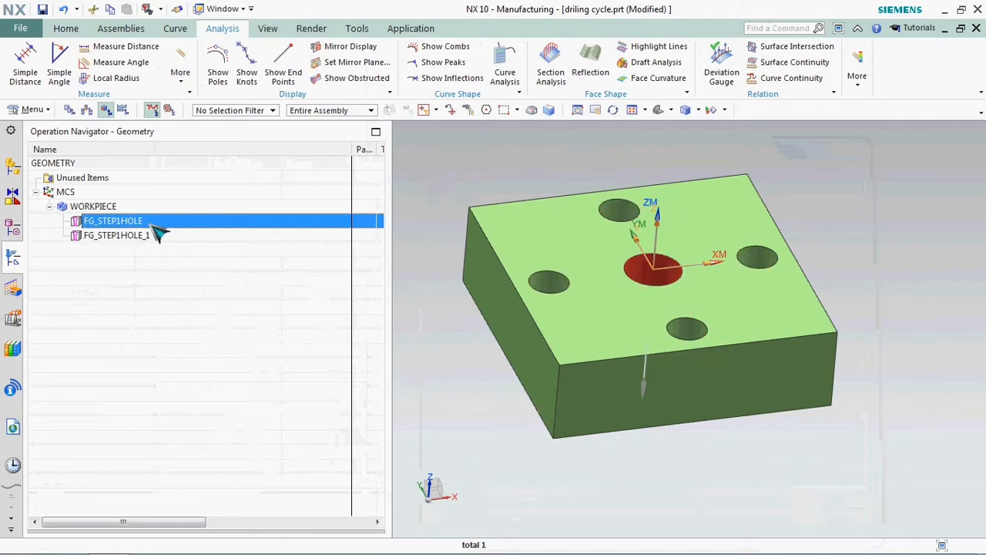
click(150, 236)
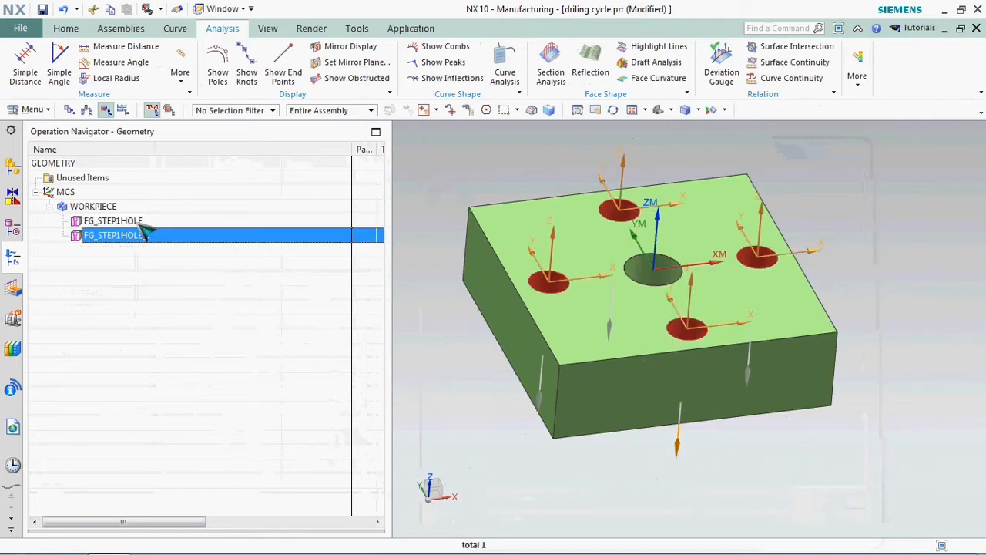
- Check the feature attributes and highlighted holes of the FG_STEP1HOLE and FG_STEP1HOLE_1 groups
click(142, 223)
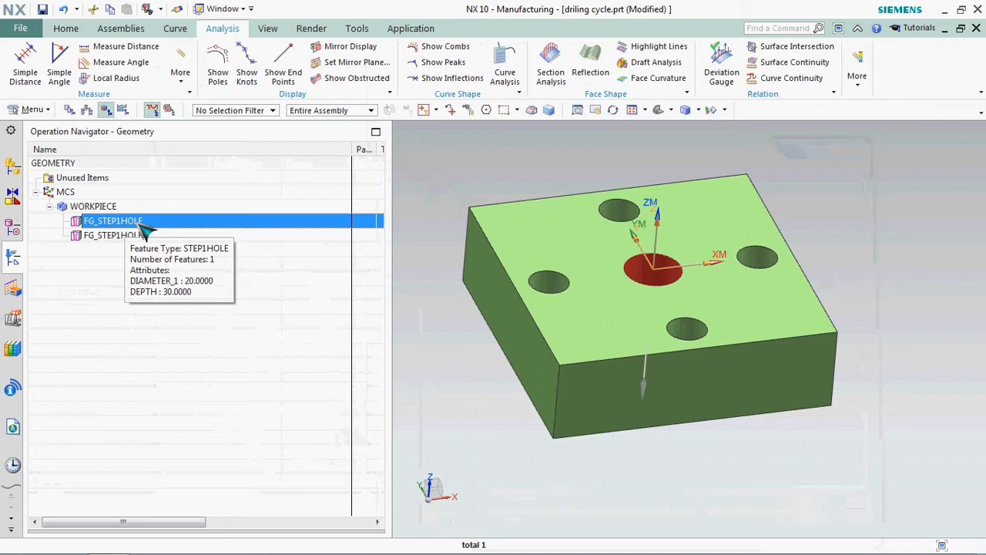
click(156, 241)
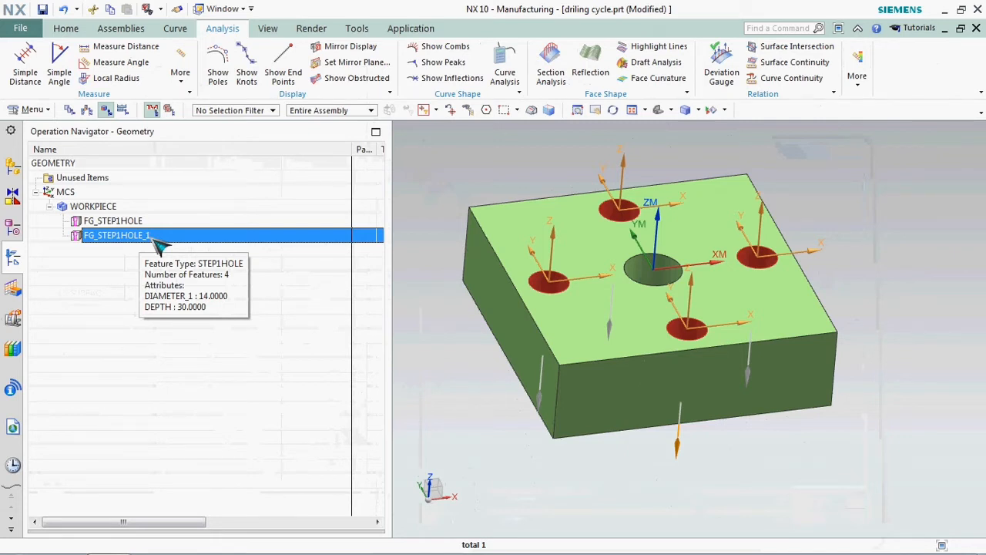
click(203, 376)
middle_drag(702, 321, 667, 359)
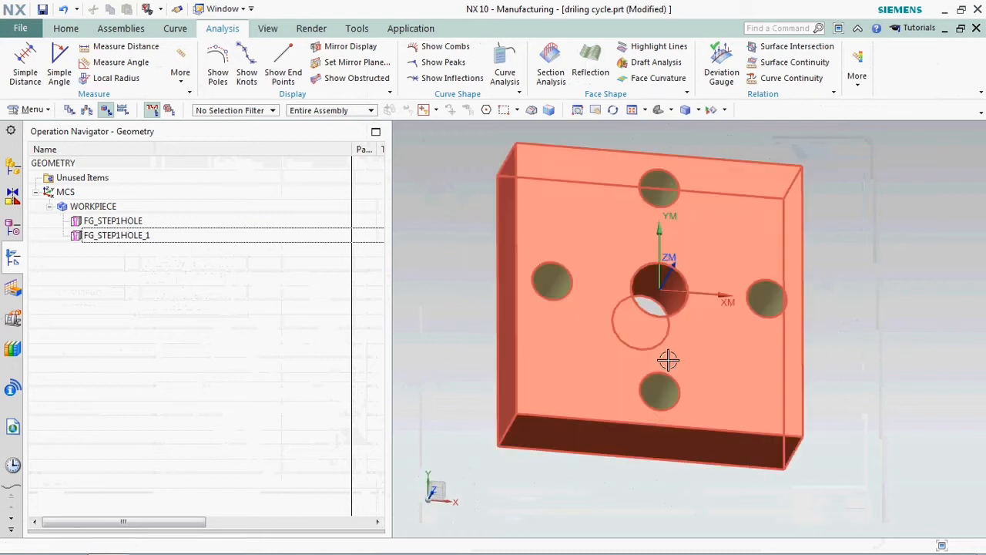
- Insert a hole_making Spot Drilling operation named SPOT_DRILLING under the FG_STEP1HOLE feature group, using DRILL_METHOD
click(144, 225)
right_click(144, 224)
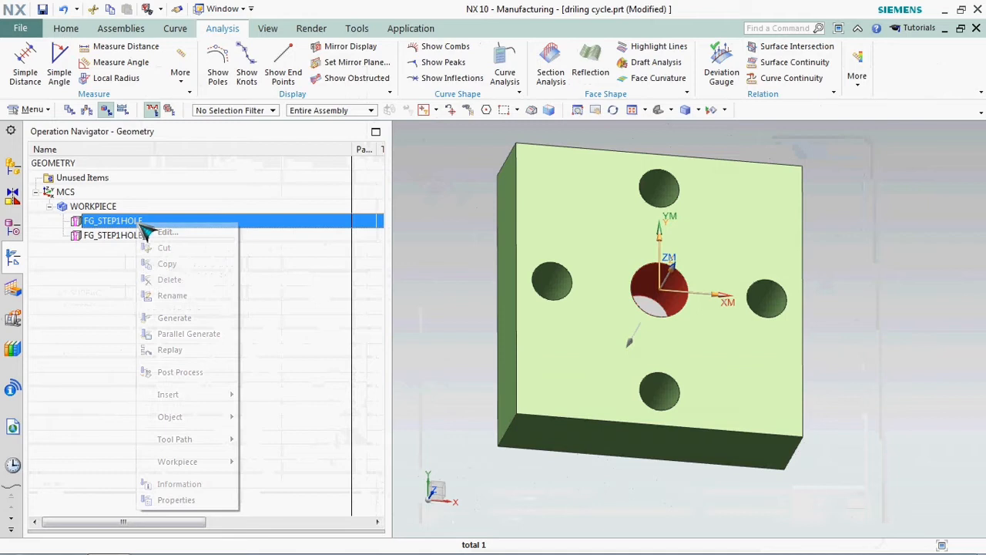
mouse_move(204, 402)
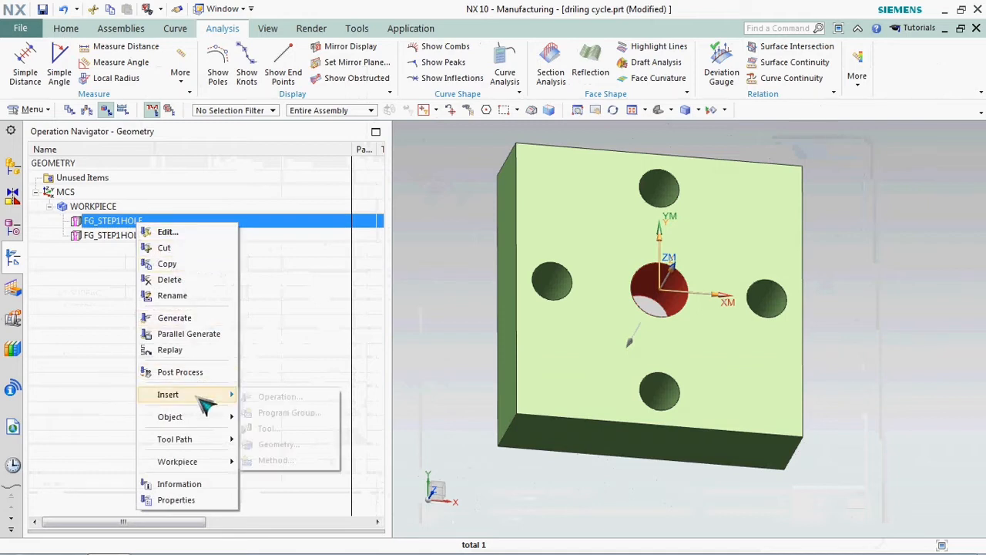
click(311, 399)
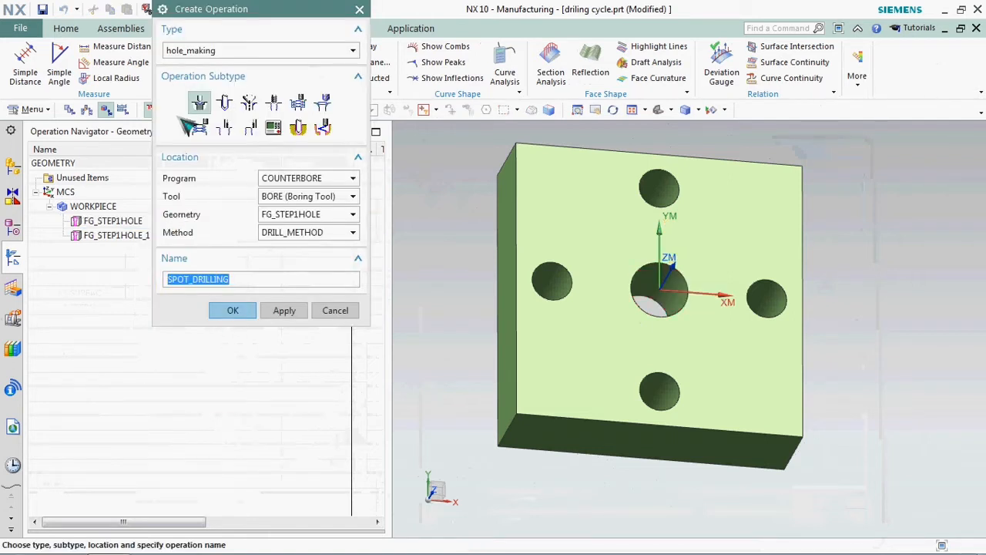
click(205, 54)
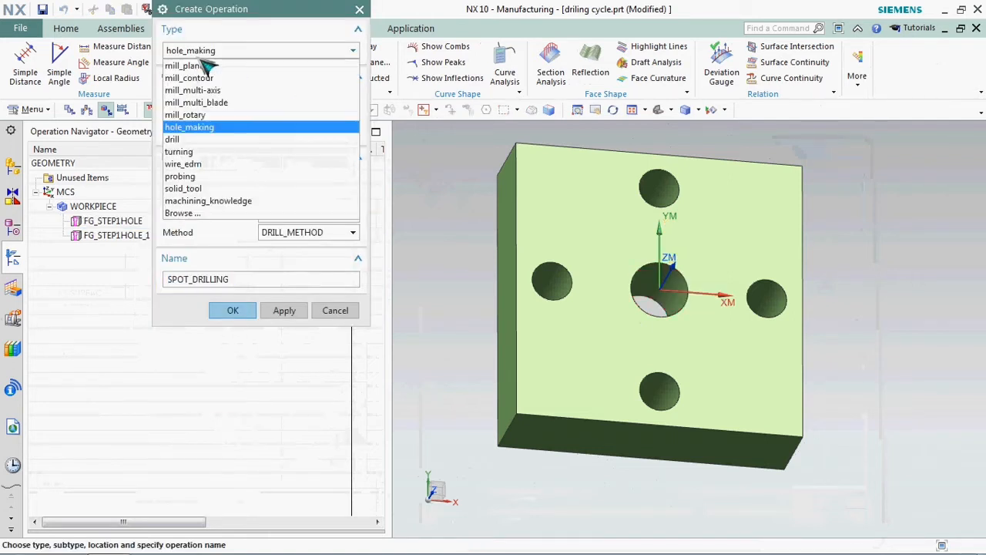
click(194, 130)
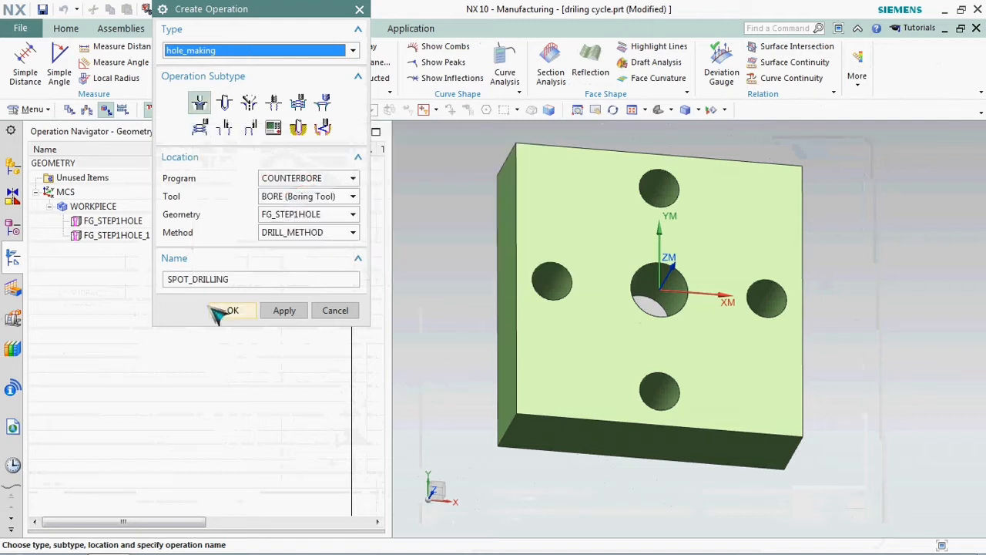
click(232, 311)
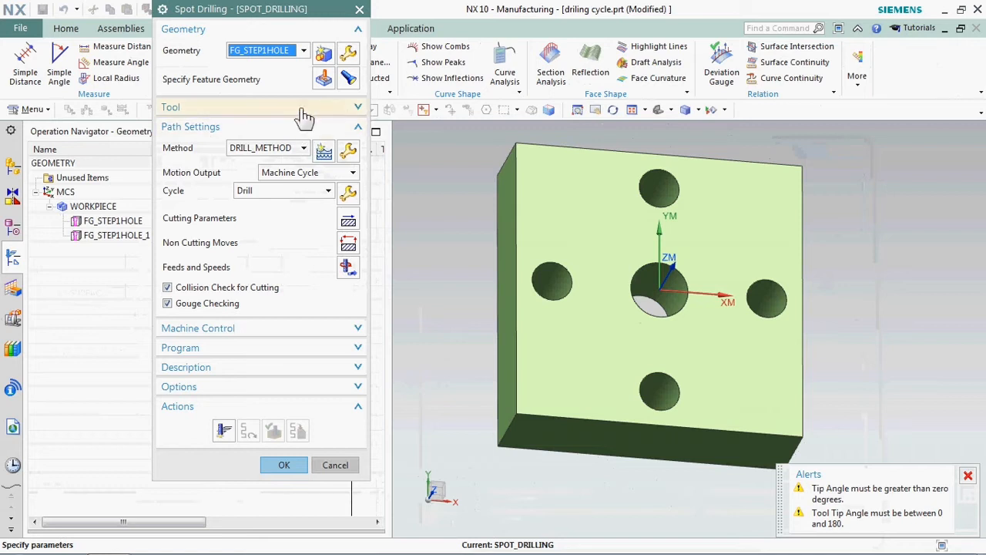
- Display the operation's feature geometry and review the centre hole's orientation and depth settings without changing them
click(348, 79)
middle_drag(447, 154, 518, 220)
click(325, 79)
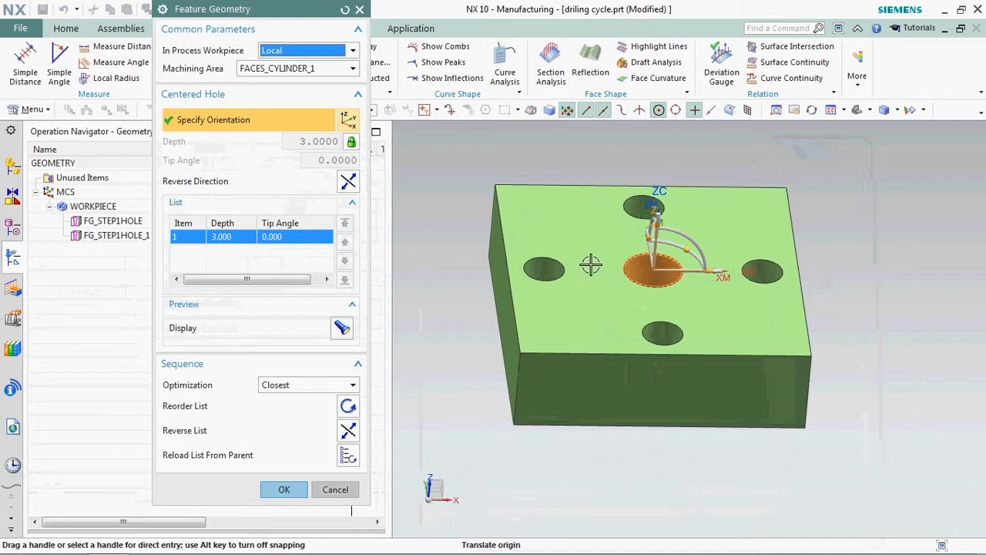
click(339, 489)
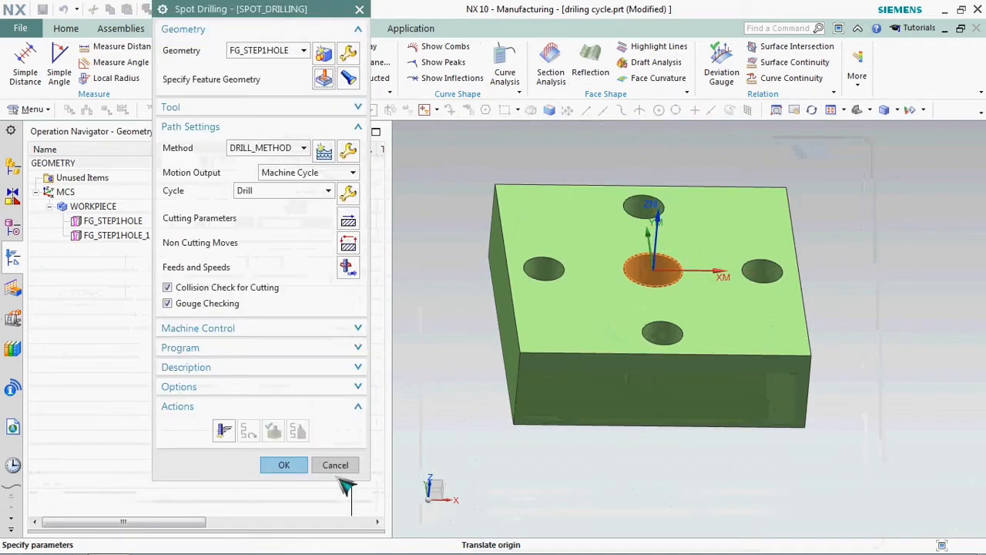
- Set the spot drilling operation's tool to CENTERDRILL (Centerdrill)
click(241, 110)
click(282, 130)
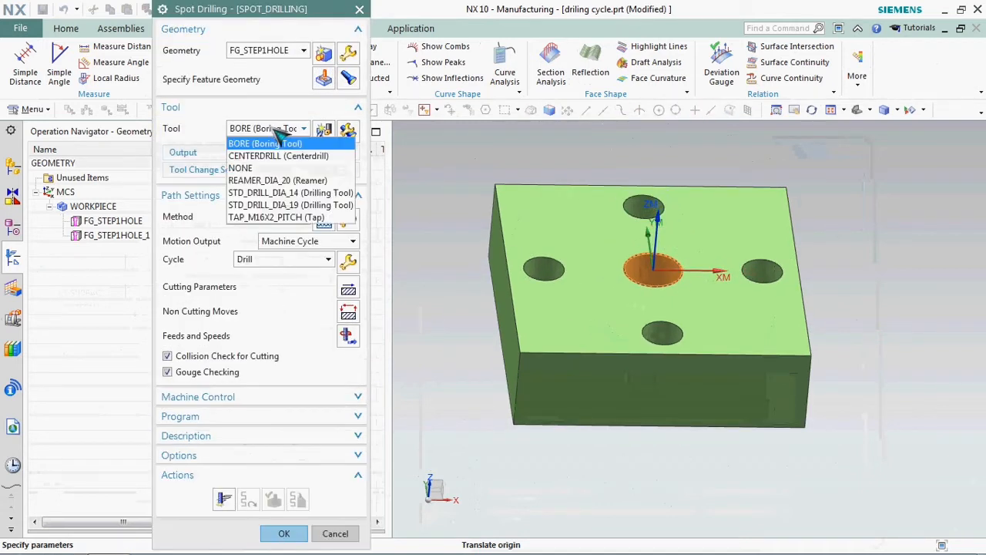
click(277, 157)
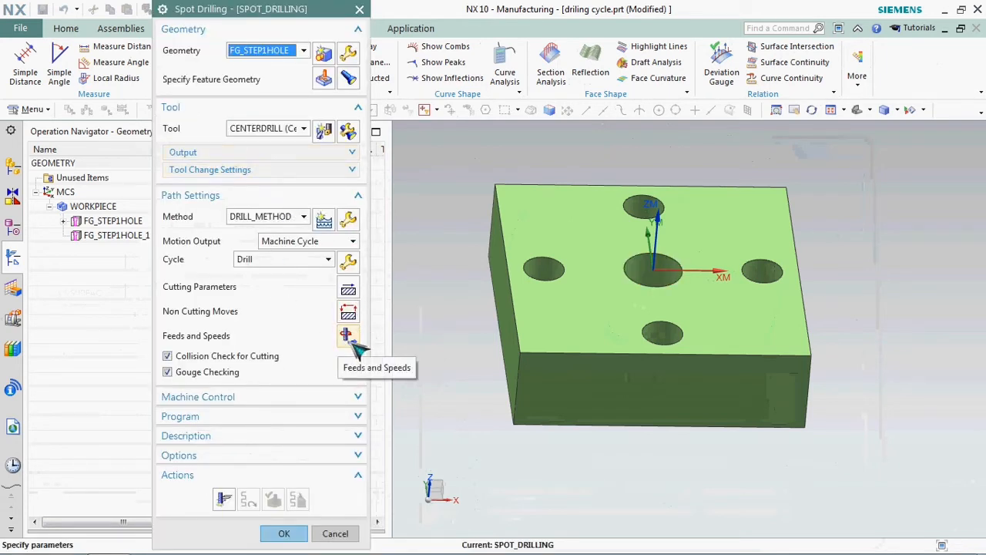
- Set the spot drilling spindle speed to 1200 rpm and the cut feed rate to 200 mmpm, recalculating the machining data
click(346, 335)
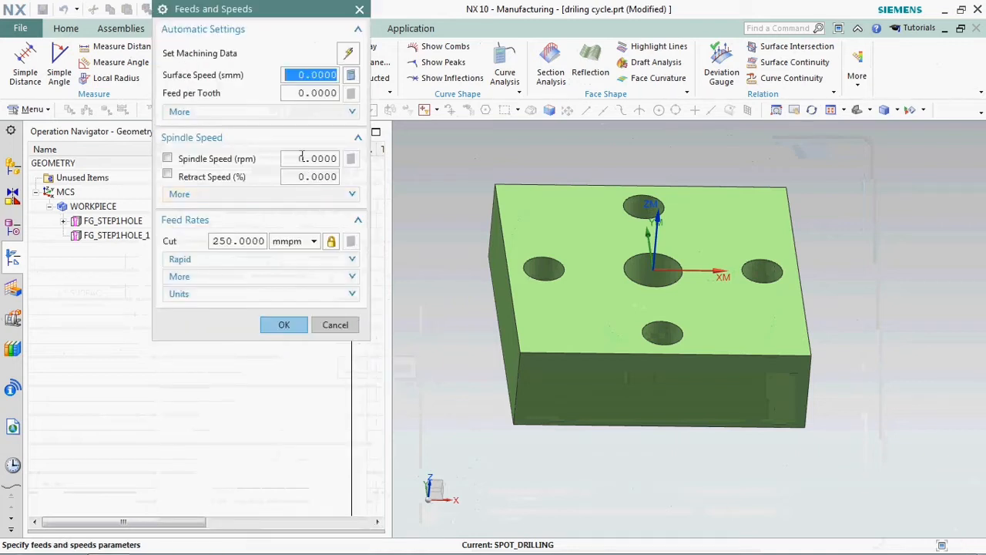
click(302, 158)
text(1200)
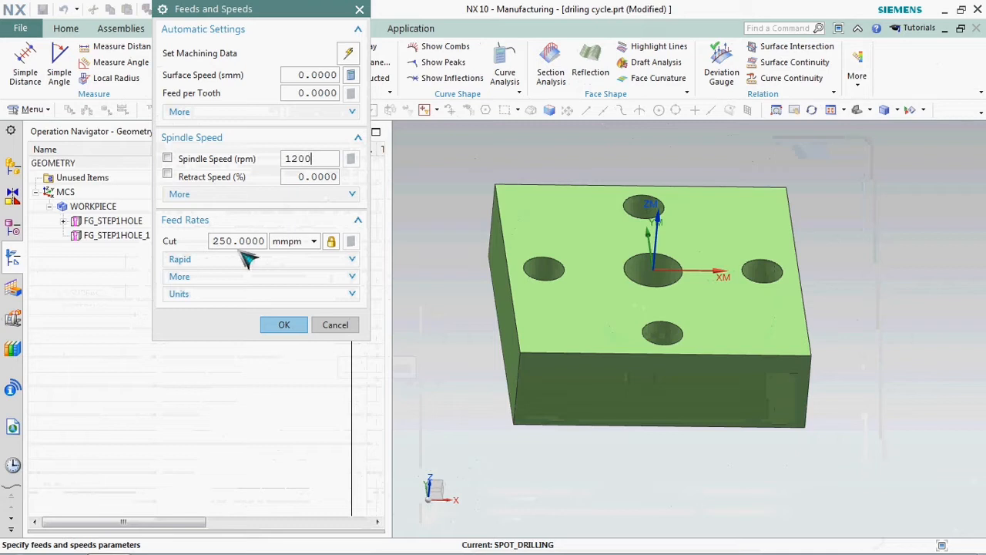
click(227, 241)
text(00)
double_click(233, 241)
text(2)
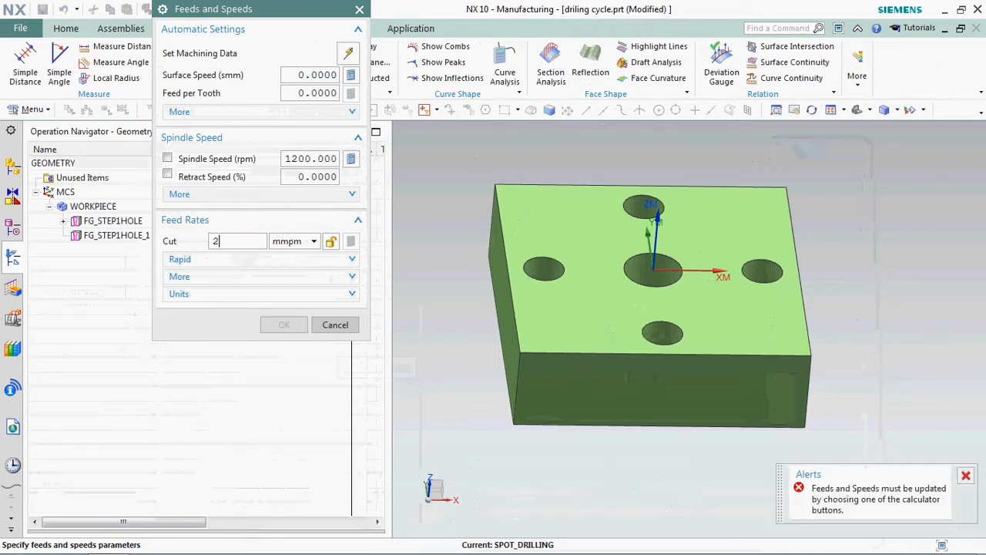
text(00)
click(167, 159)
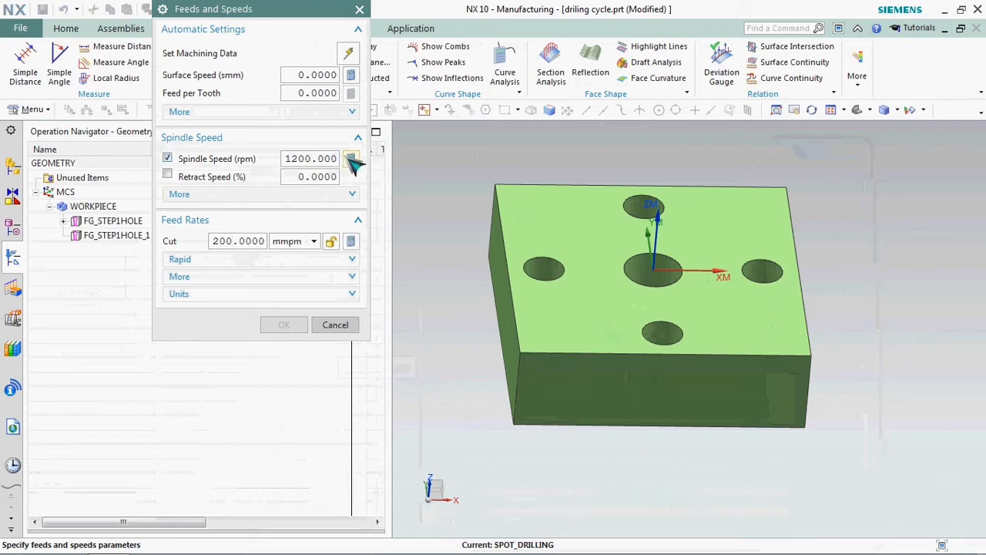
click(352, 158)
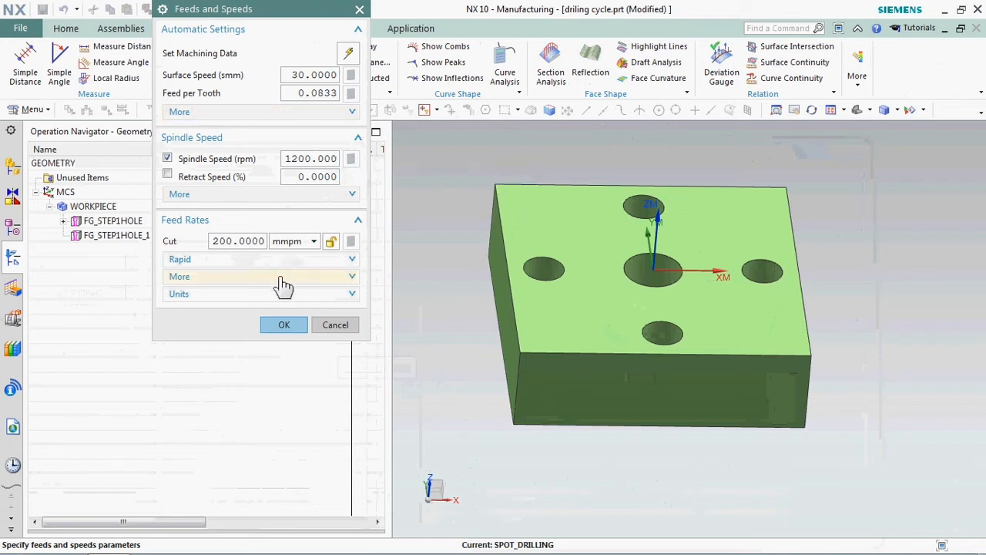
click(286, 325)
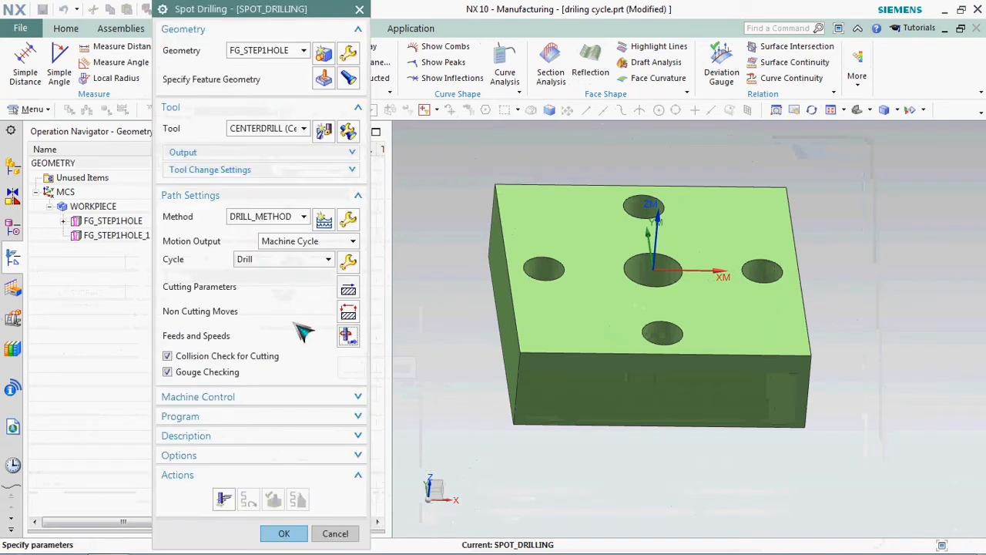
- Generate the spot drilling tool path for the block's centre hole
click(223, 499)
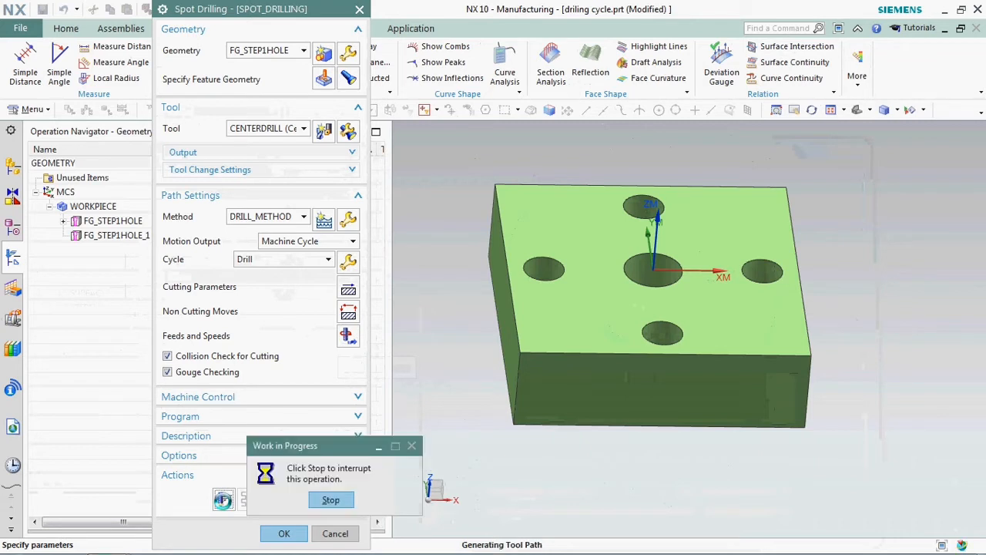
middle_drag(674, 322, 686, 306)
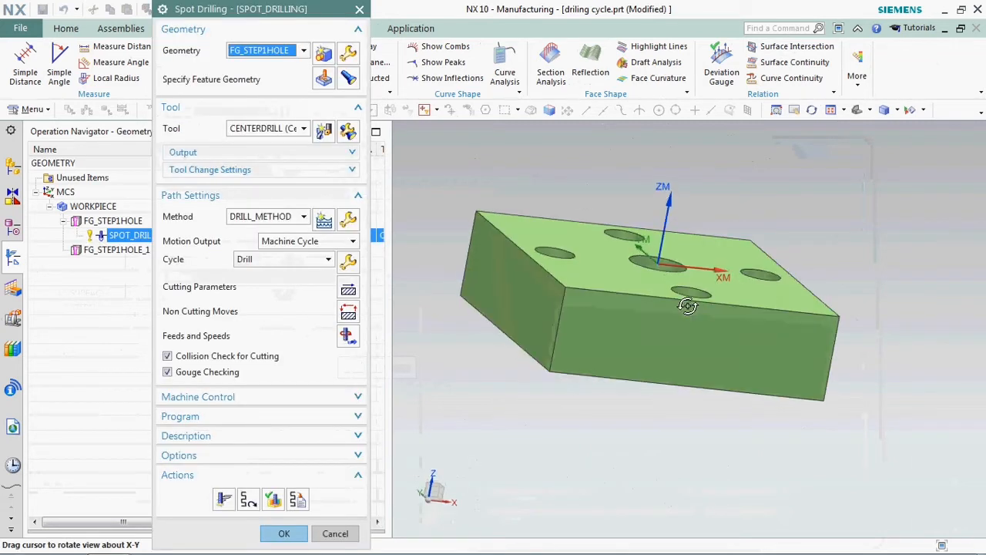
scroll(655, 268, up, 4)
scroll(664, 271, up, 3)
scroll(666, 271, down, 4)
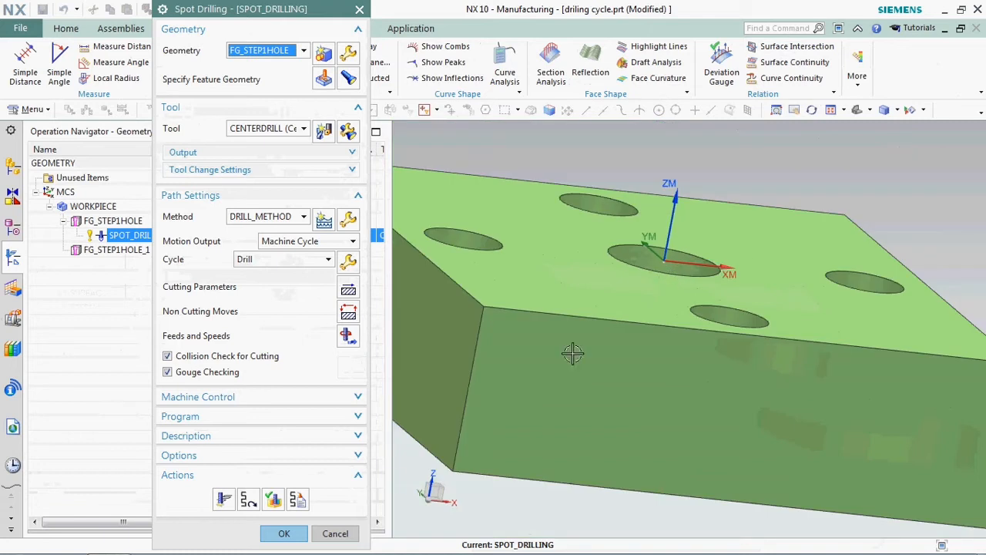
- Verify the centre drill's motion by stepping through the tool path replay, and accept the SPOT_DRILLING operation
click(298, 501)
scroll(567, 396, down, 3)
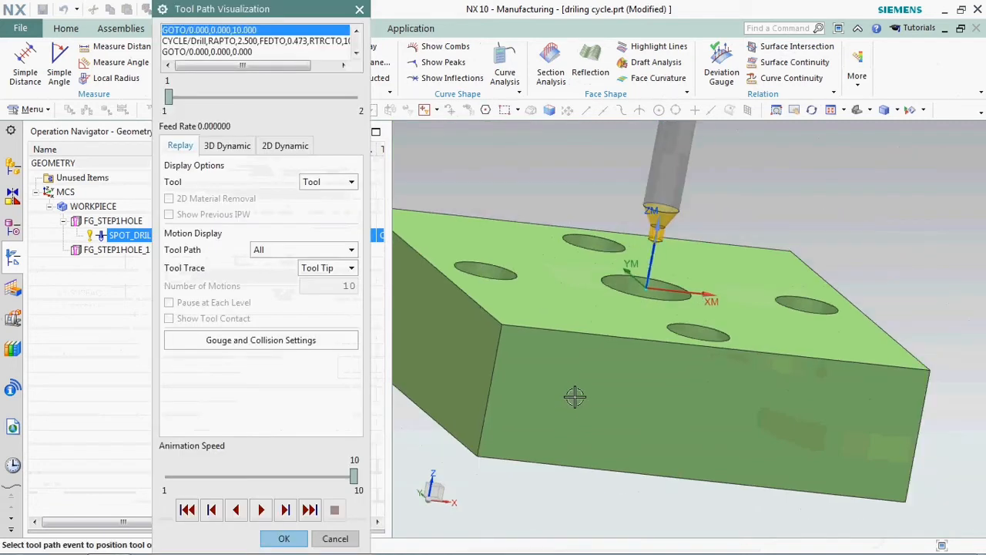
scroll(623, 331, up, 2)
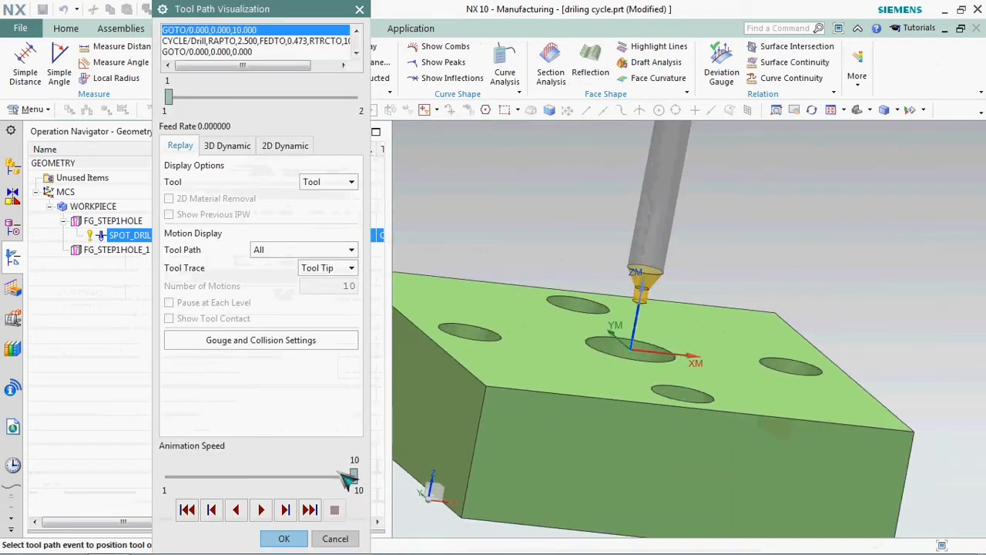
click(286, 509)
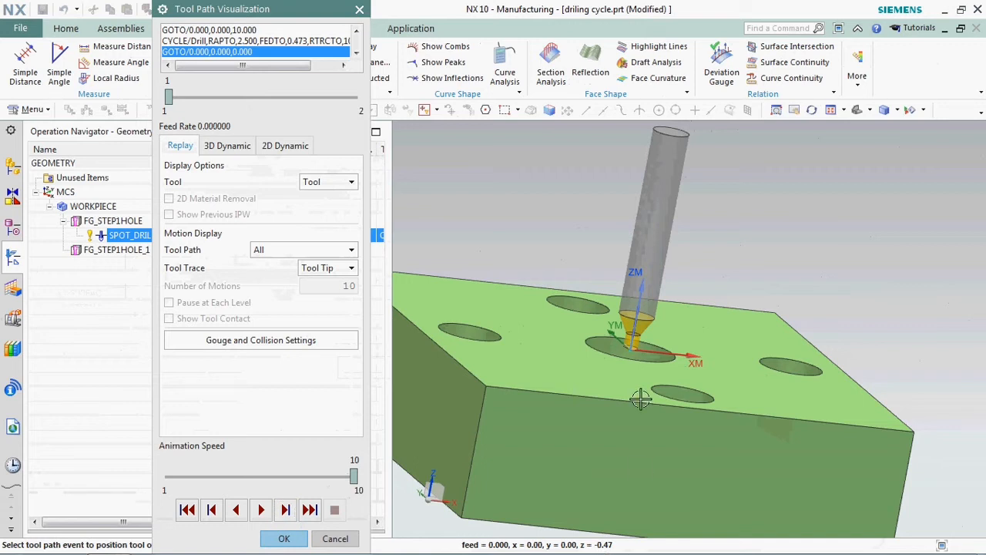
click(292, 510)
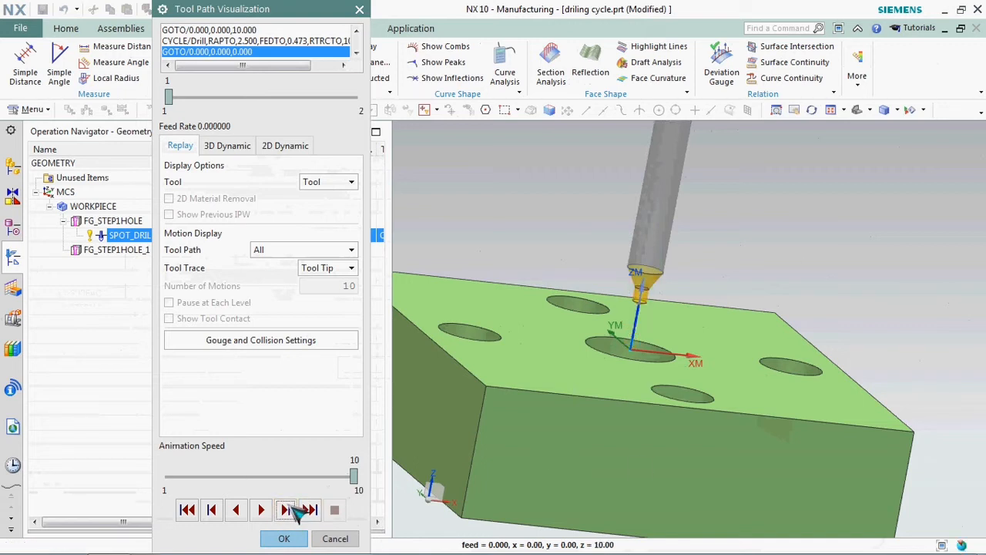
scroll(705, 358, down, 4)
middle_drag(717, 360, 719, 392)
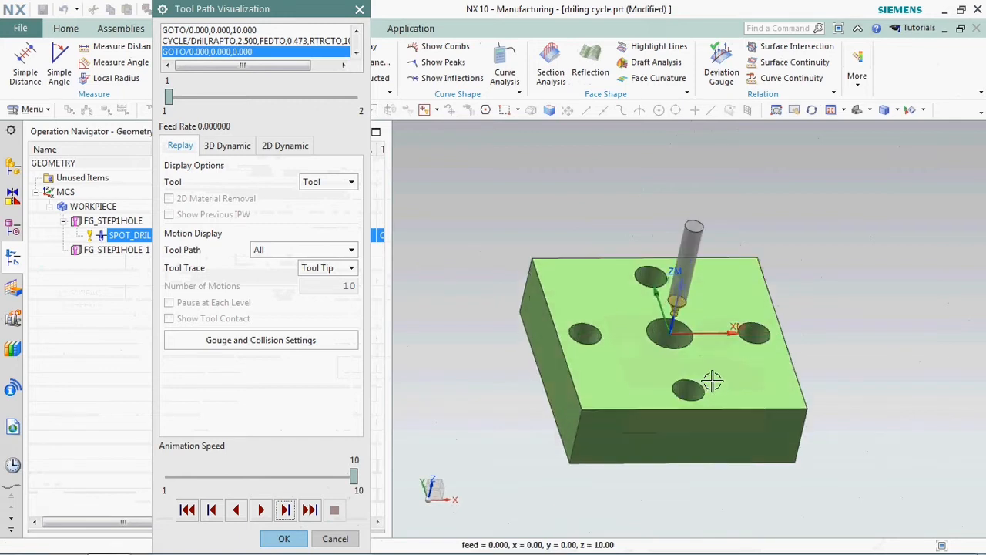
click(284, 539)
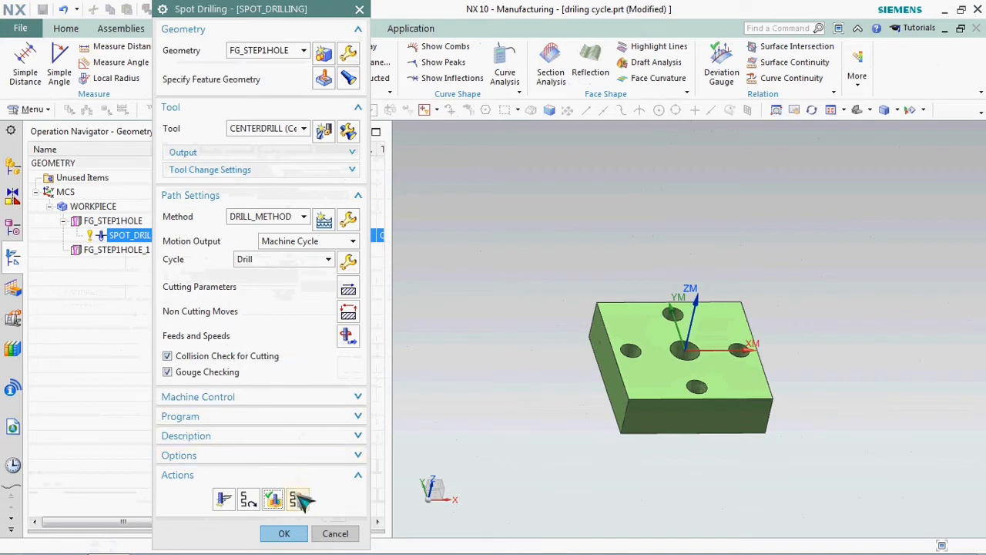
click(284, 533)
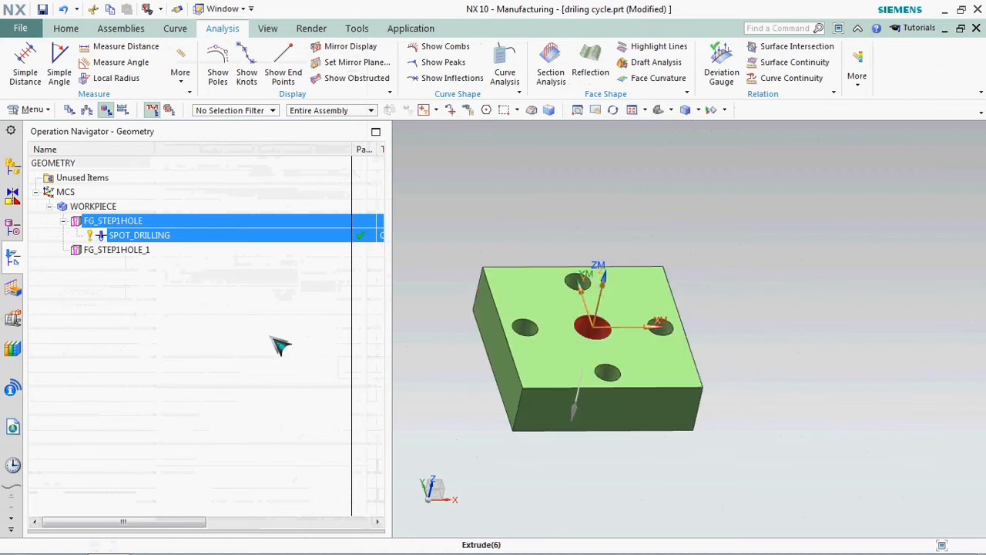
- Copy the SPOT_DRILLING operation and paste it inside the FG_STEP1HOLE_1 feature group, narrowing the navigator's name column to show the tool
click(153, 237)
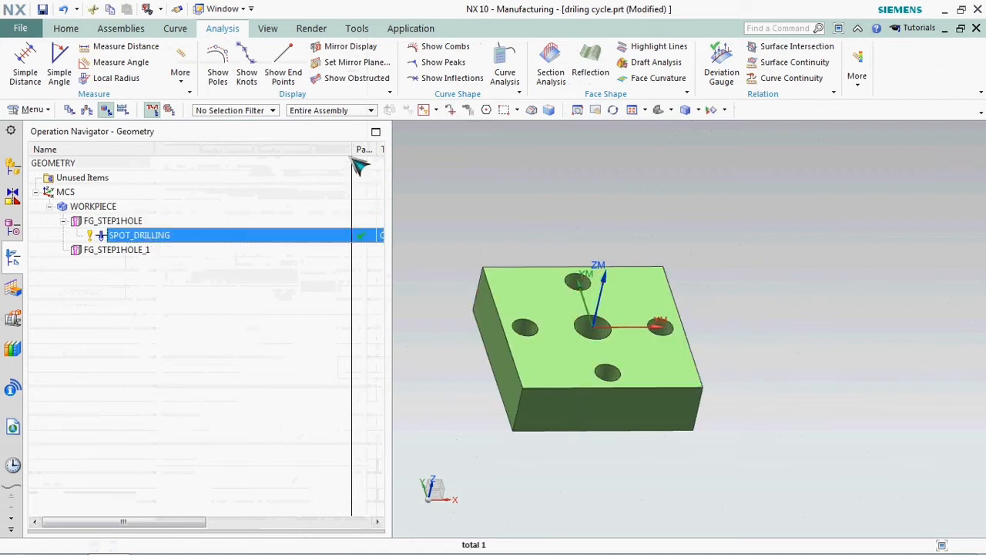
drag(265, 163, 265, 163)
right_click(166, 236)
click(207, 276)
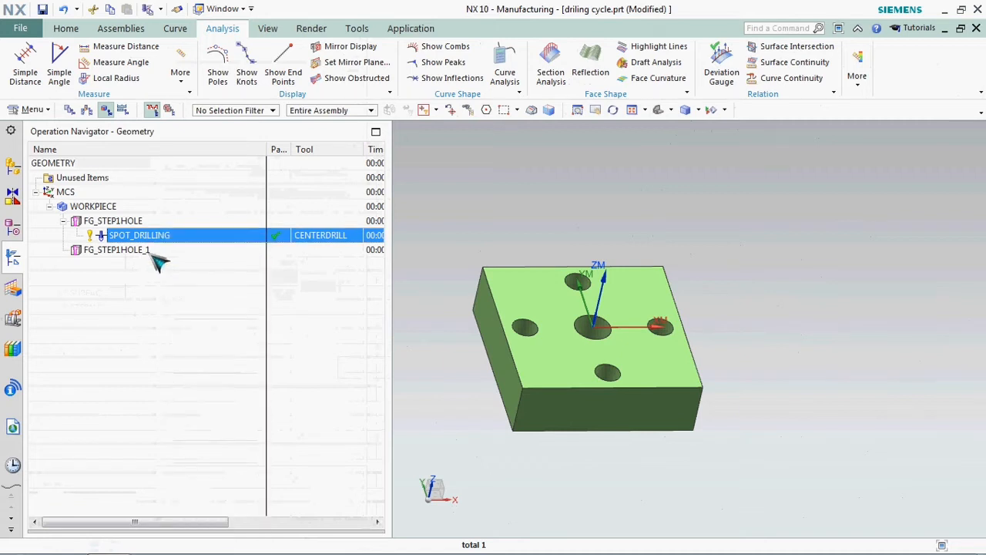
click(154, 251)
right_click(151, 252)
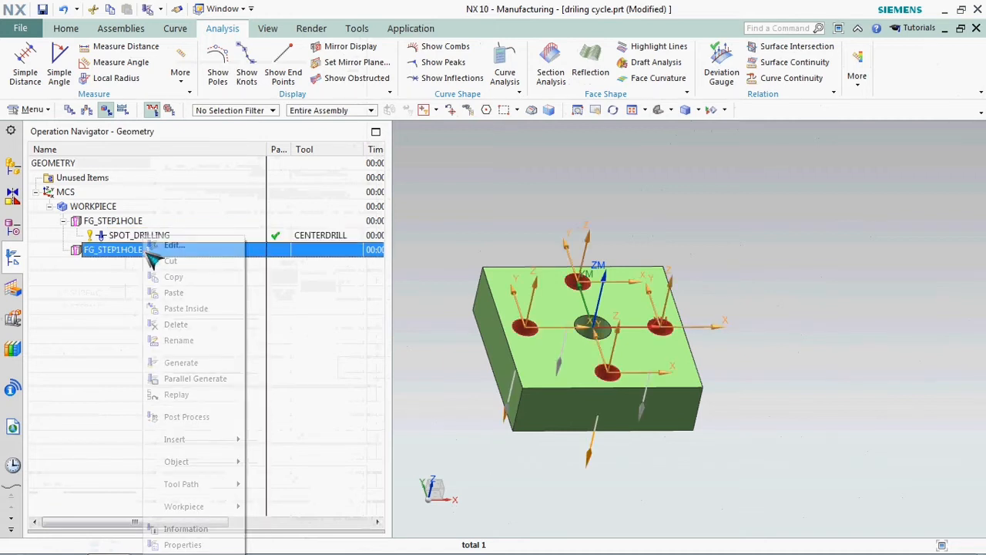
click(204, 312)
click(221, 346)
- Rename the copied spot drilling operation as SPOT_DRILLING_FOR_DIA_14
click(140, 275)
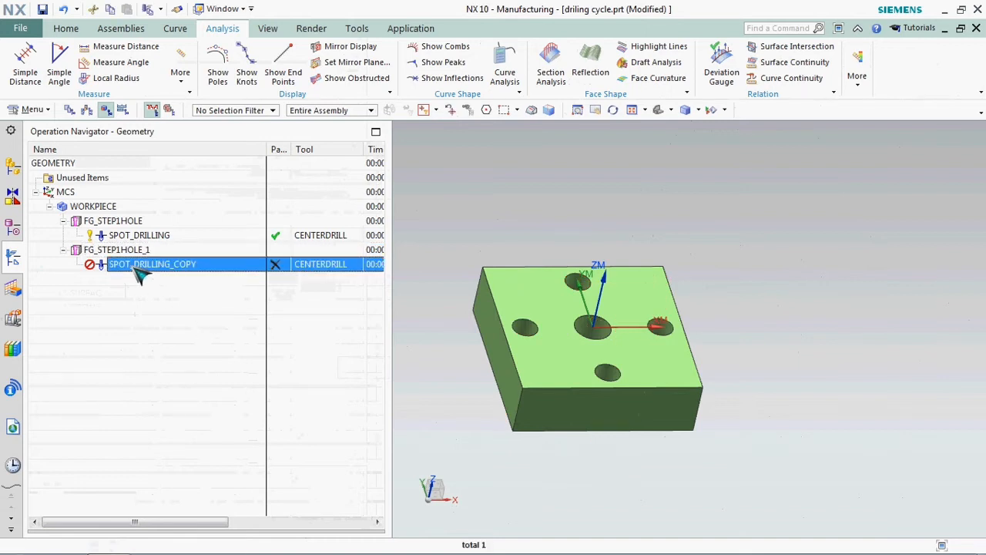
click(198, 266)
click(200, 265)
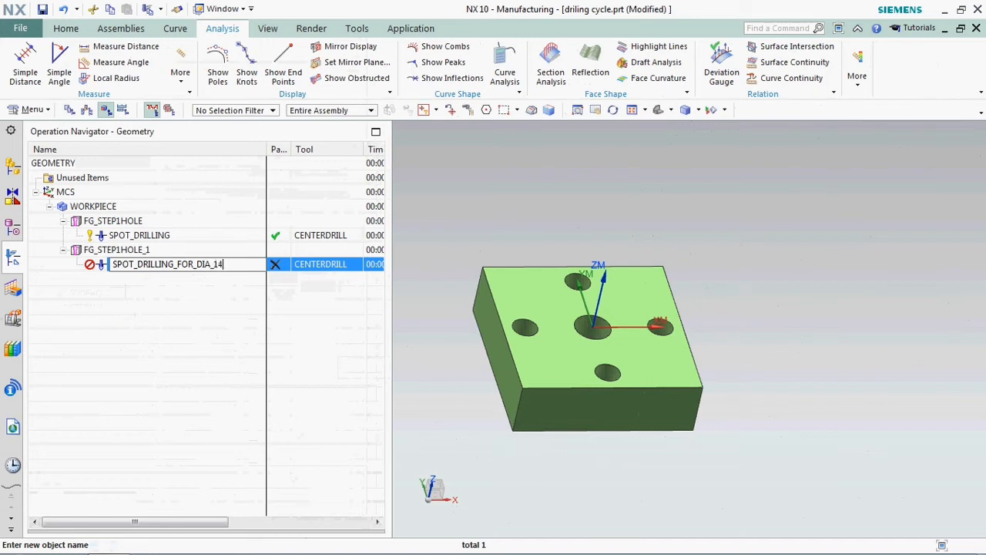
click(220, 295)
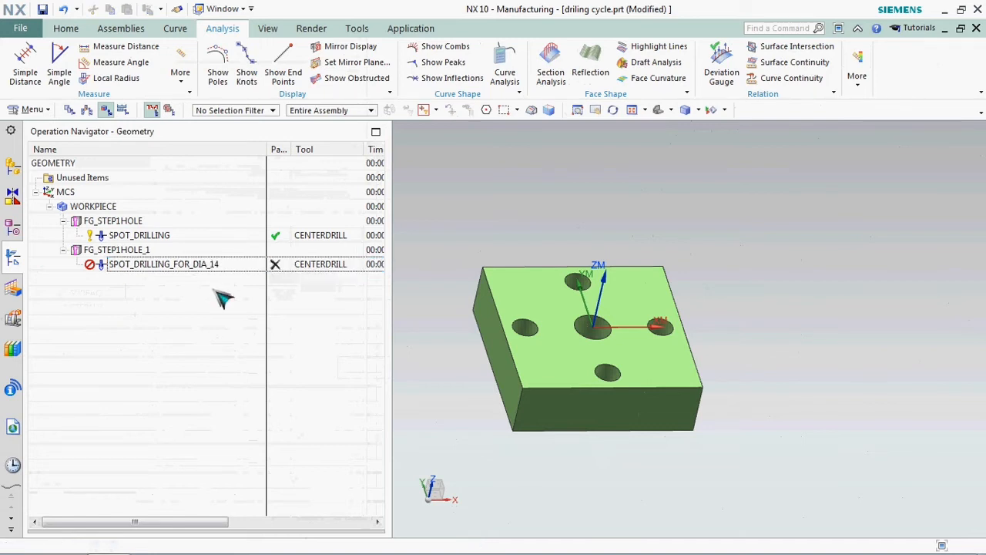
- Rename the copied spot drilling operation as SPOT_DRILLING_FOR_DIA_14_HOLE
click(231, 270)
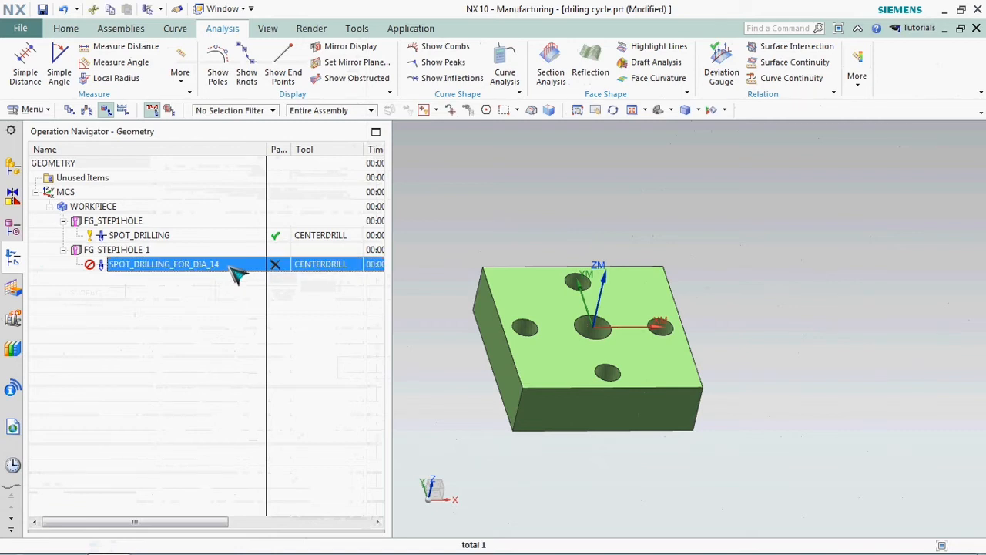
click(229, 265)
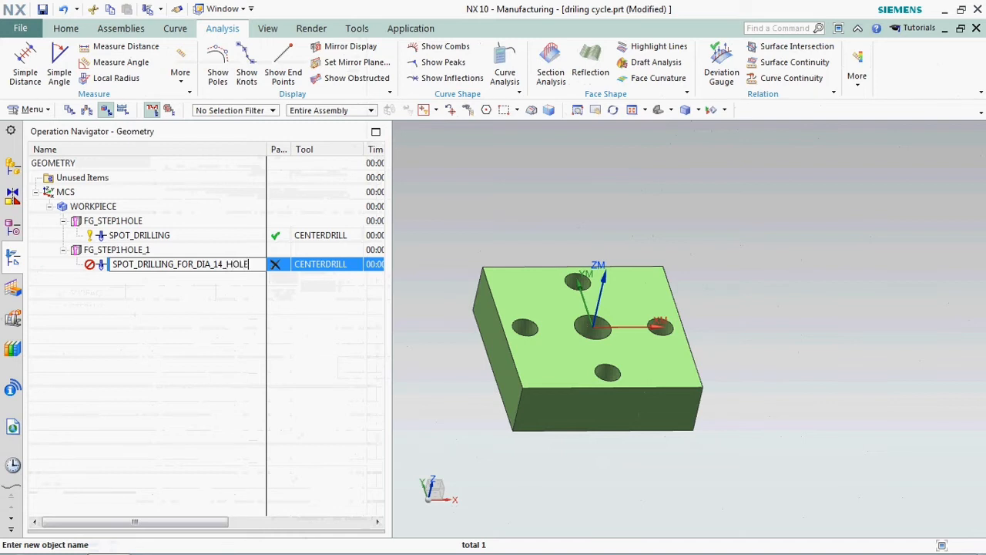
click(210, 271)
- Edit SPOT_DRILLING_FOR_DIA_14_HOLE, check and accept its feature geometry at the four outer holes, and generate the tool path
right_click(214, 265)
click(239, 235)
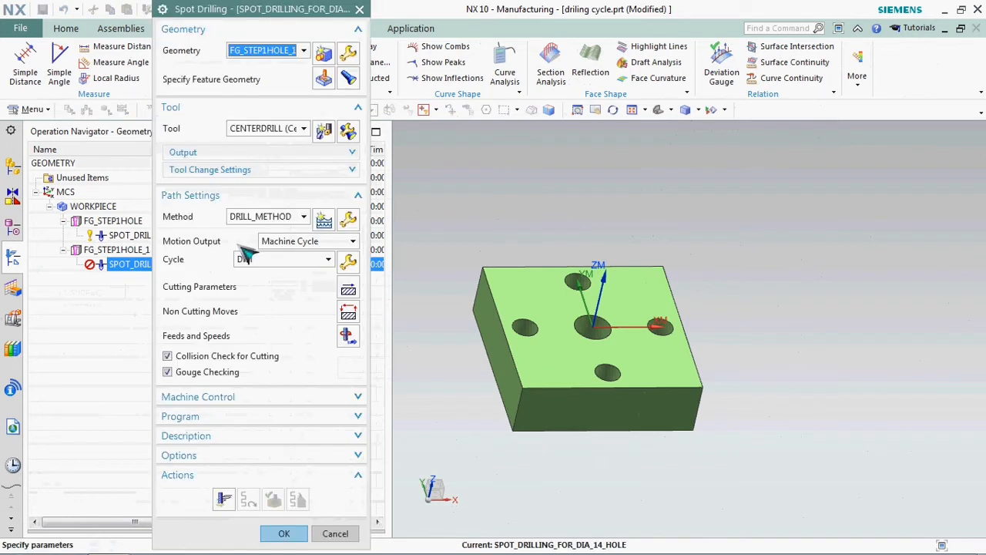
click(331, 81)
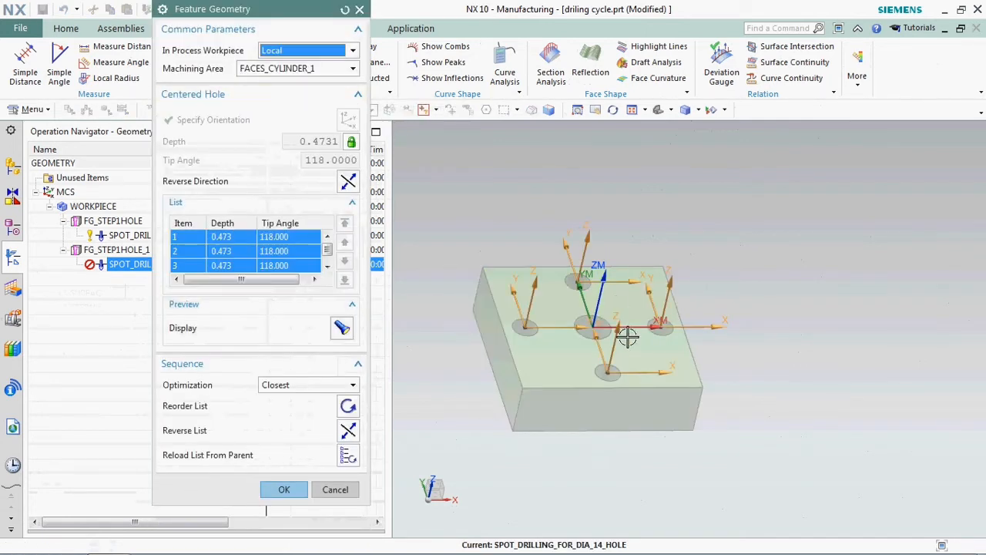
scroll(627, 337, up, 3)
scroll(898, 251, down, 3)
scroll(742, 323, up, 2)
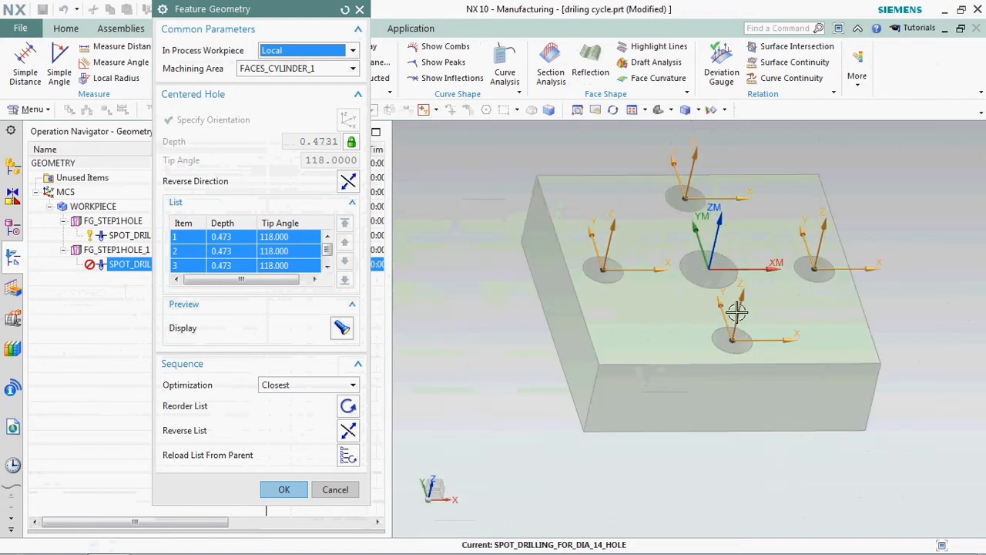
click(292, 490)
click(224, 500)
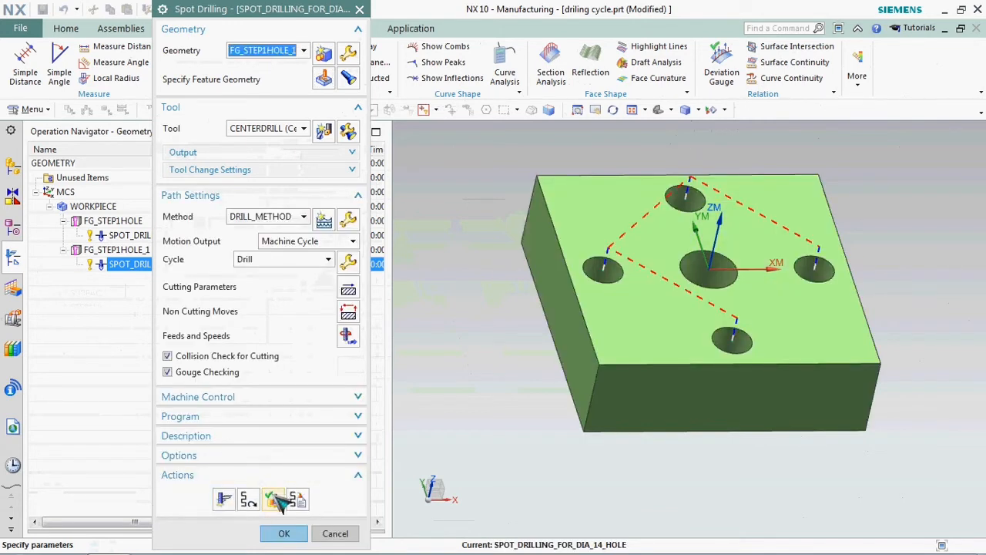
- Verify the centre drill's motion over the four outer holes by stepping through the replay, and accept the operation
click(273, 500)
click(291, 511)
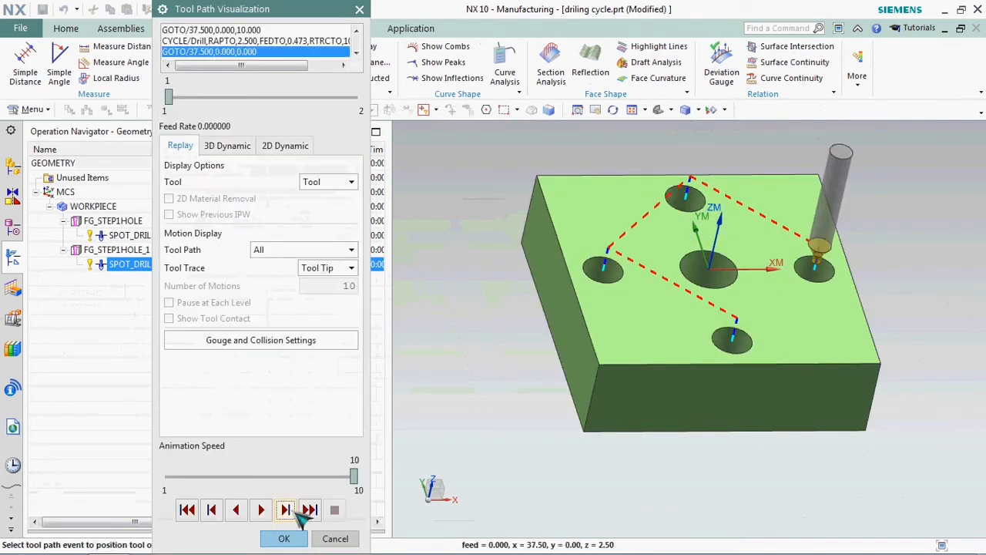
click(295, 515)
click(297, 515)
click(298, 514)
click(297, 515)
click(297, 515)
click(297, 514)
click(293, 512)
click(289, 510)
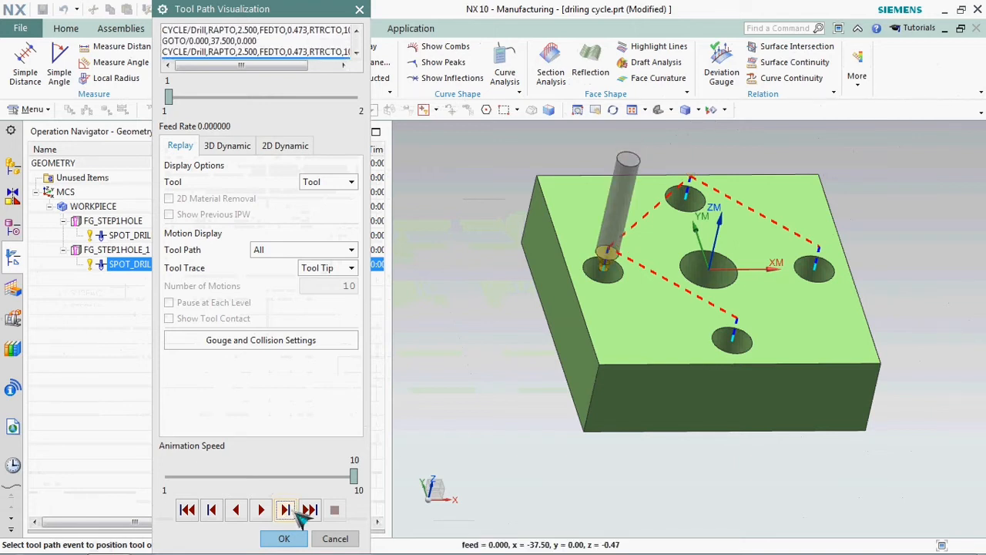
click(288, 509)
click(287, 510)
click(293, 508)
click(296, 509)
click(282, 538)
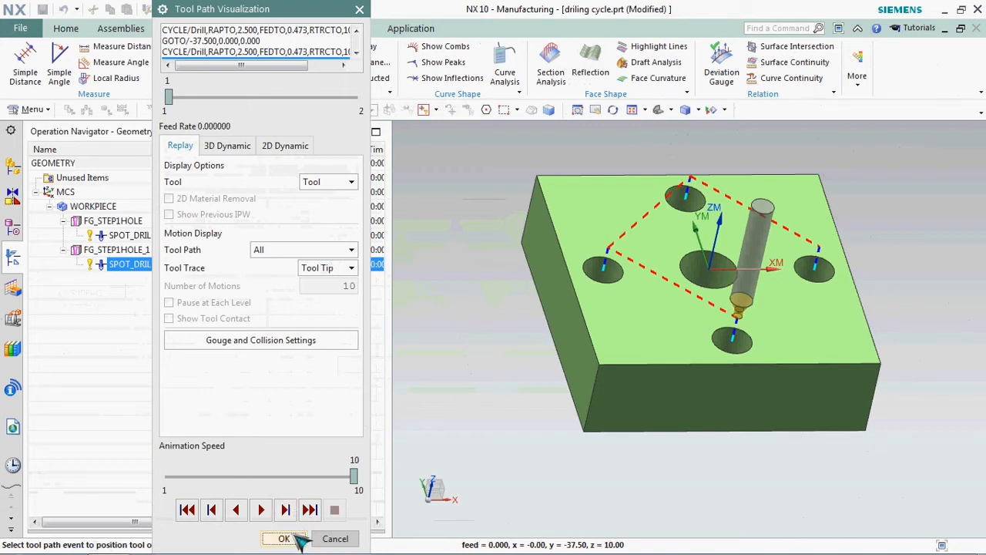
click(286, 533)
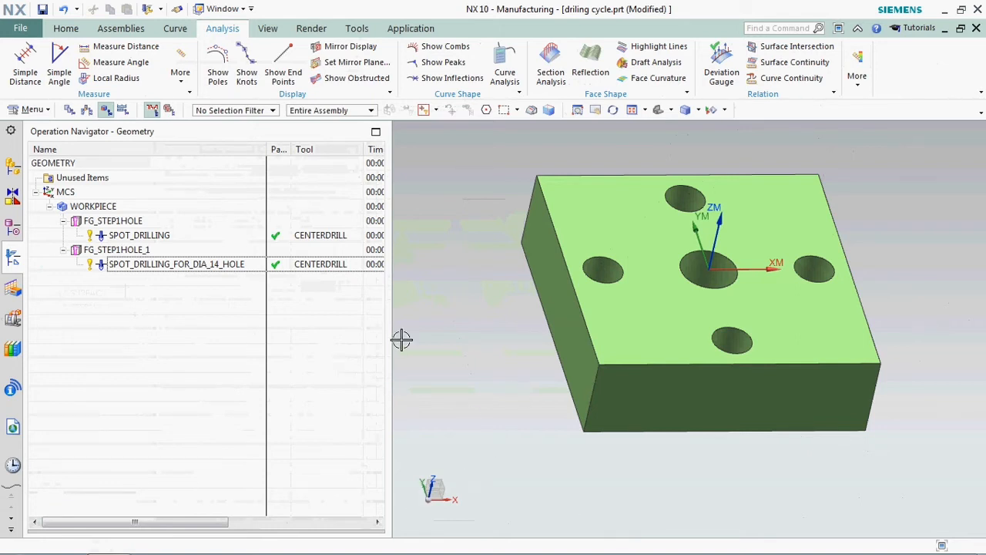
- Postprocess SPOT_DRILLING_FOR_DIA_14_HOLE with the HASS postprocessor and list the output
click(194, 269)
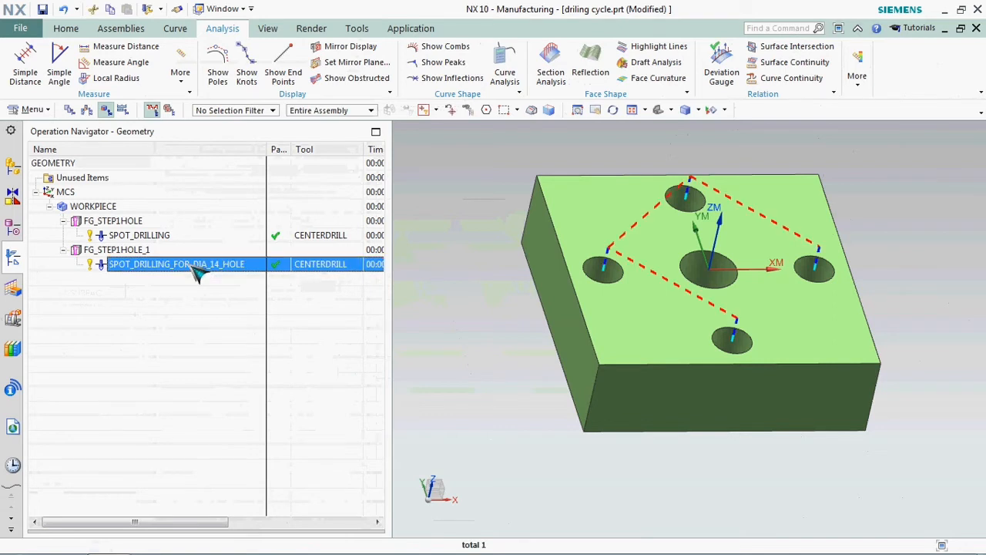
right_click(198, 268)
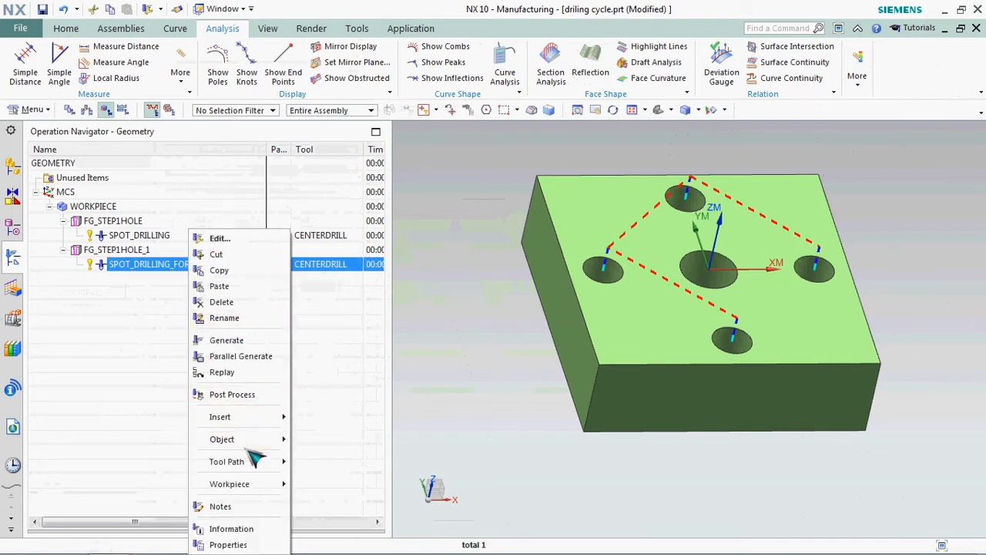
click(125, 372)
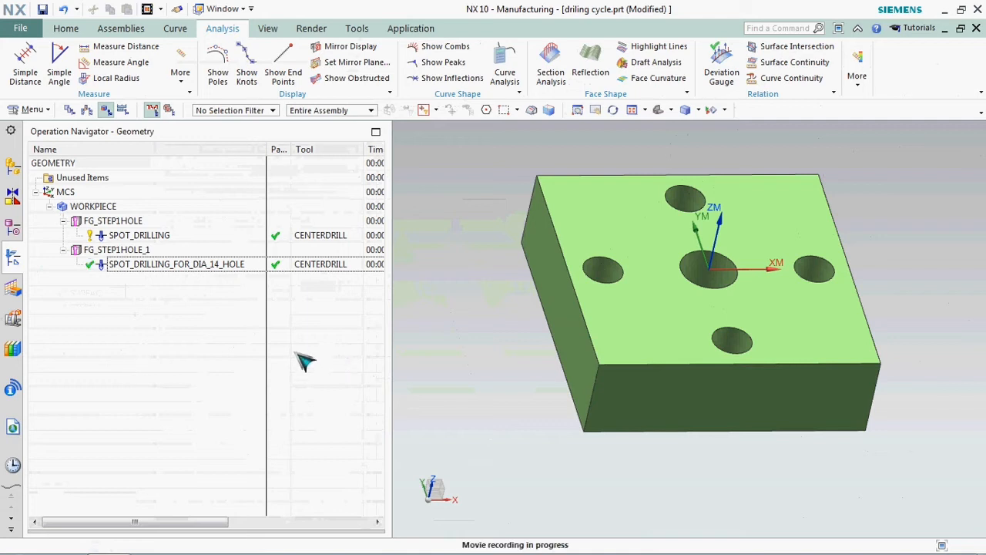
click(183, 269)
right_click(175, 266)
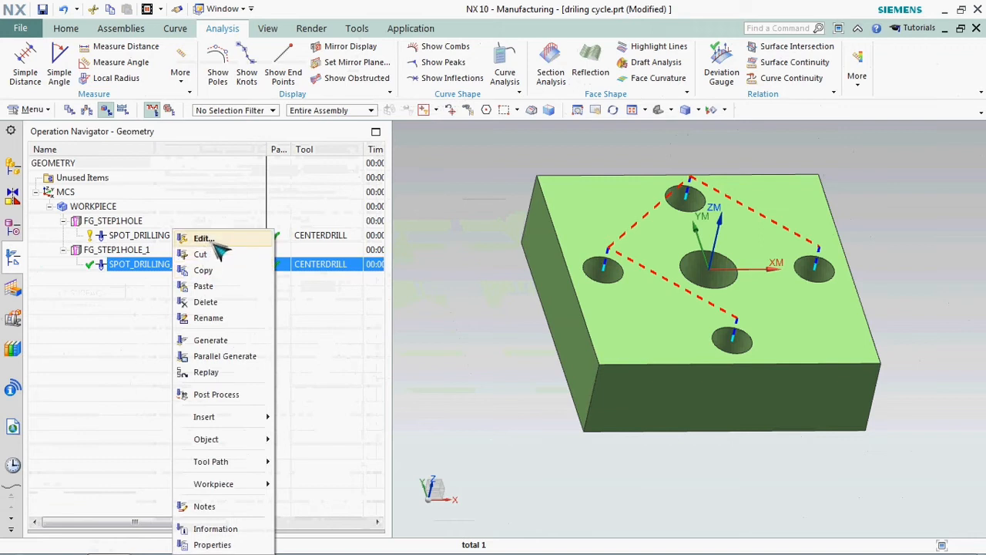
click(234, 395)
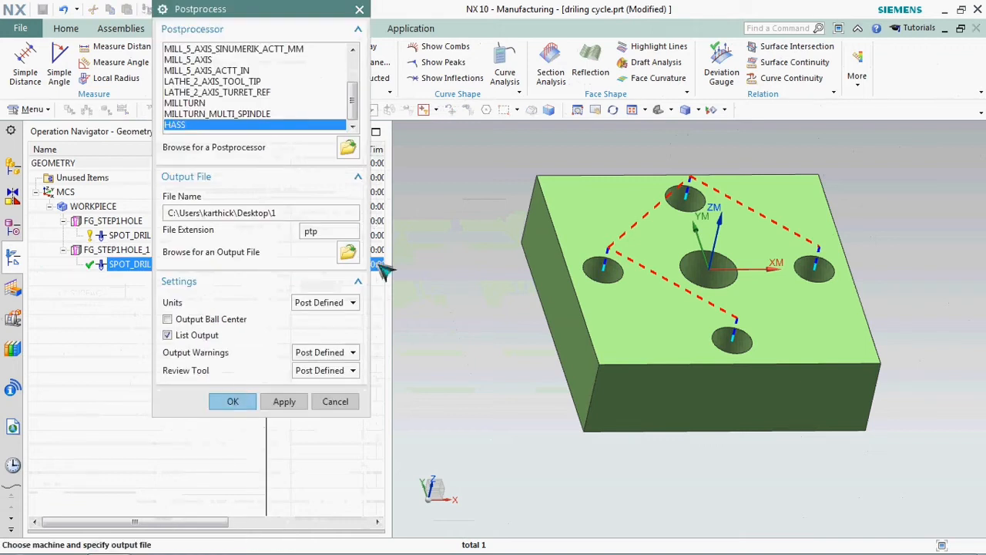
click(234, 401)
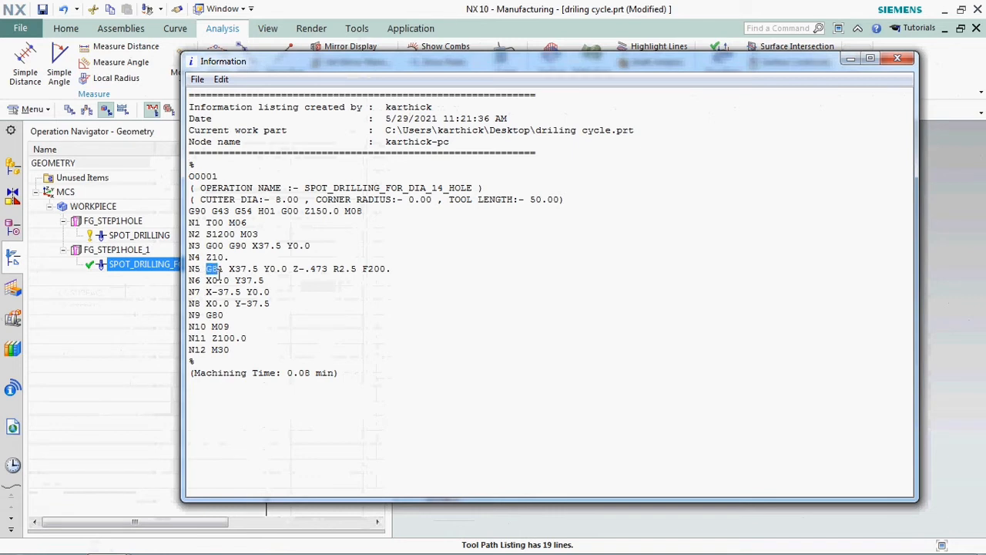
- Examine the G81 drilling cycle line and its Z depth in the listed NC code, and close the listing
drag(254, 271, 375, 269)
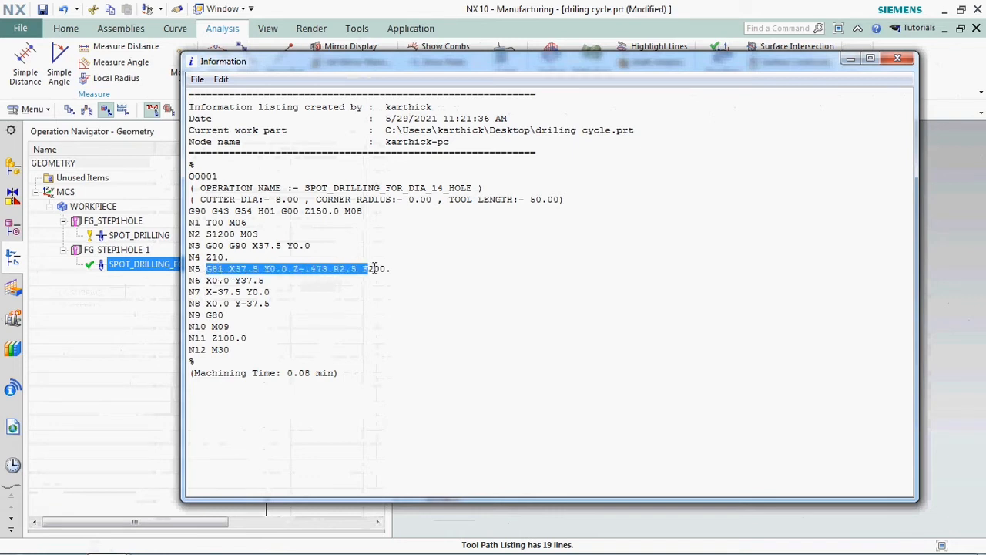
click(398, 309)
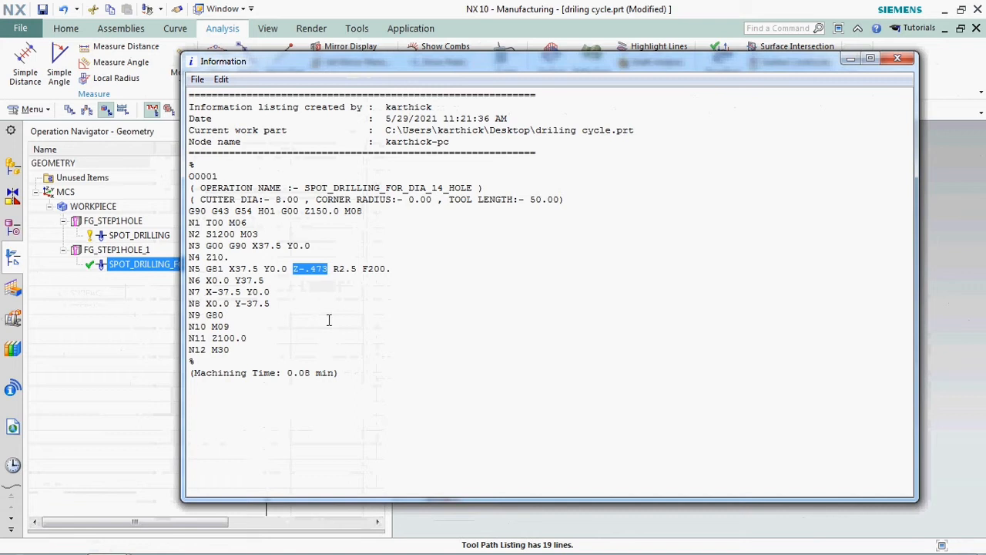
click(897, 61)
click(202, 350)
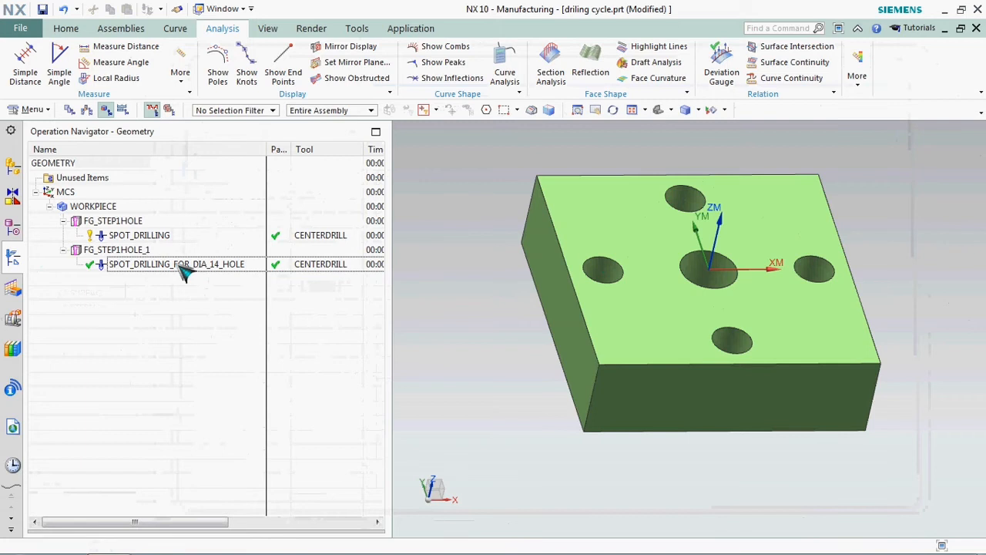
- Edit SPOT_DRILLING_FOR_DIA_14_HOLE and set a user-defined depth of 2 for the centred holes in its feature geometry
click(178, 265)
right_click(177, 265)
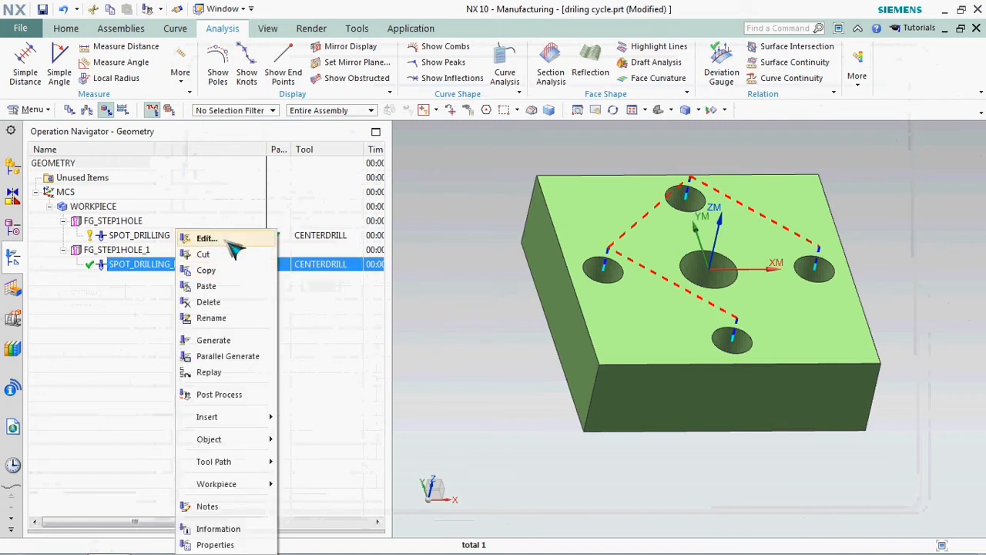
click(206, 238)
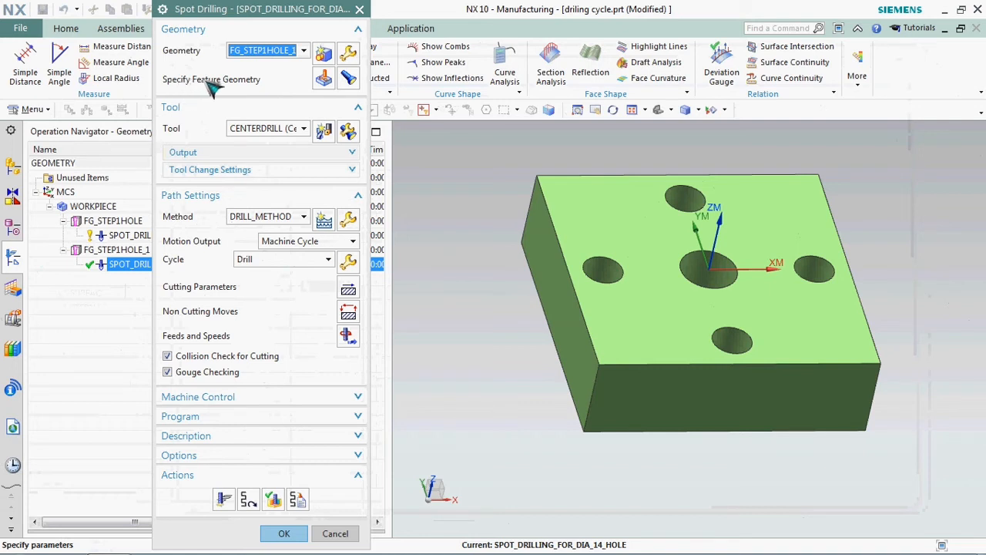
click(325, 79)
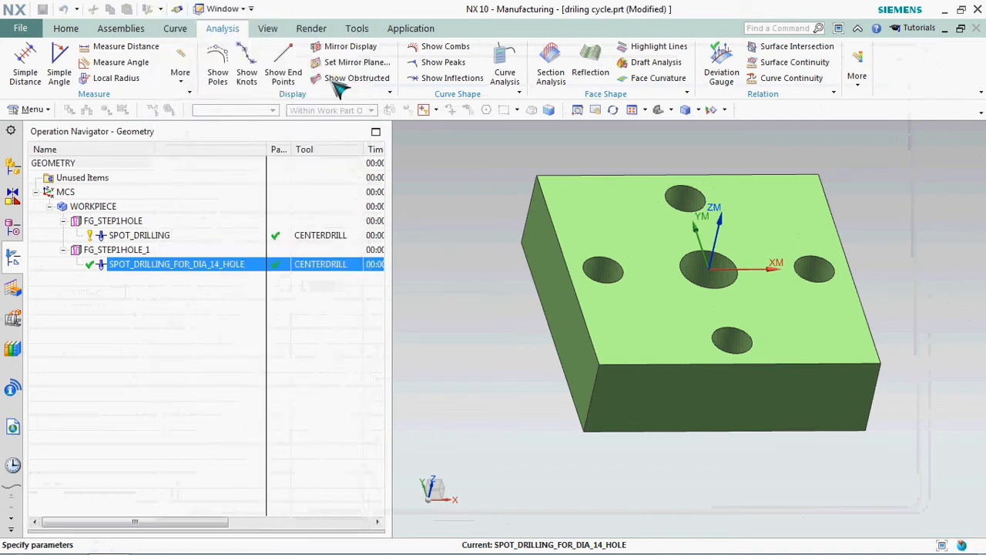
click(351, 142)
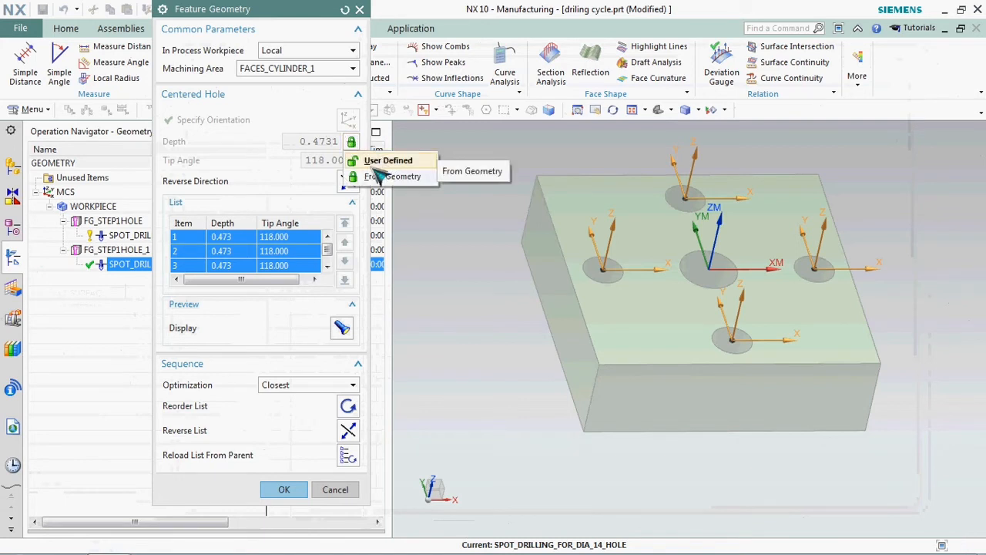
click(422, 161)
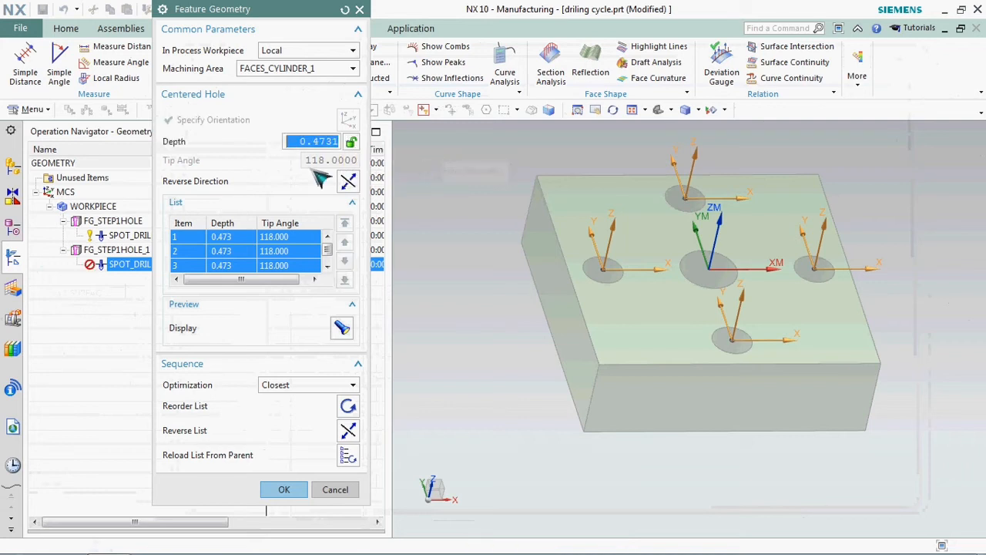
text(2.)
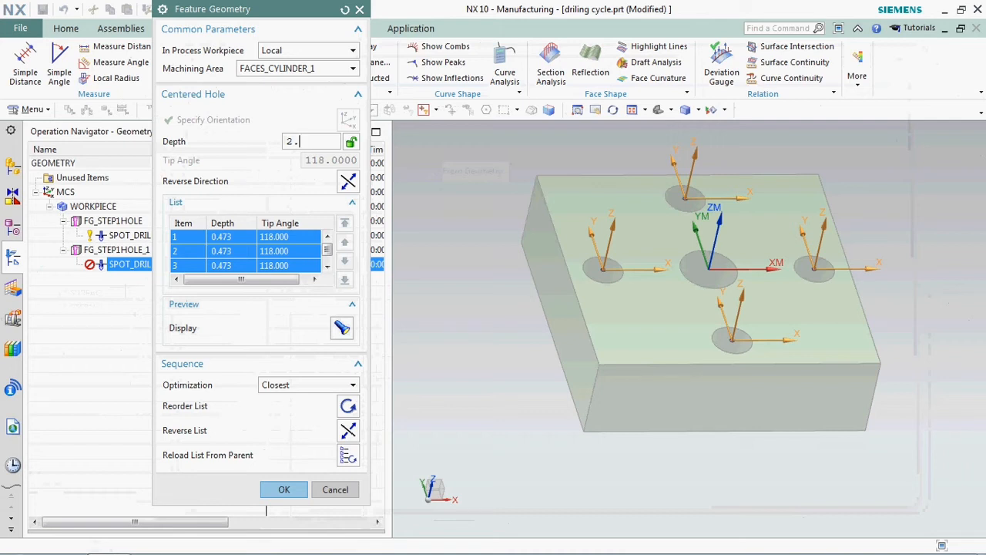
key(Return)
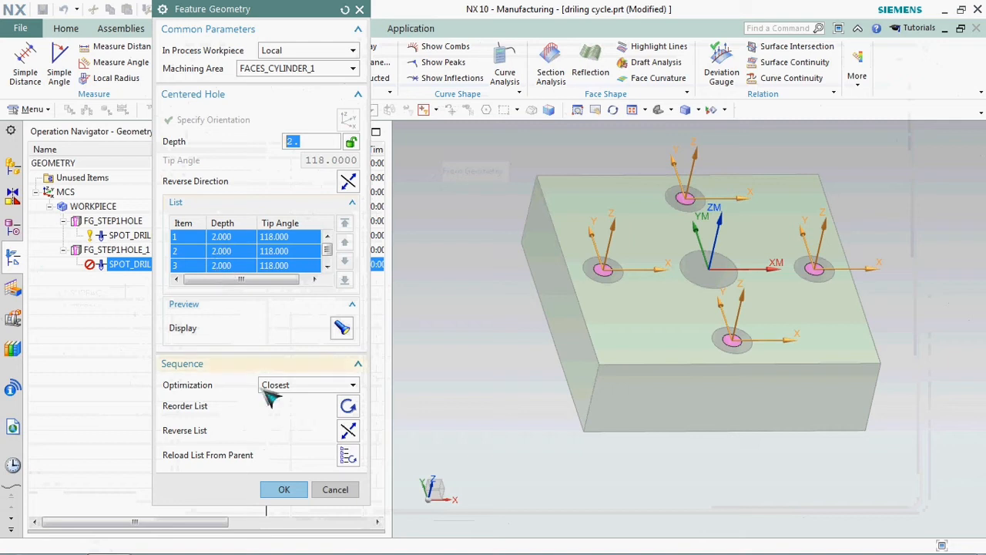
click(291, 489)
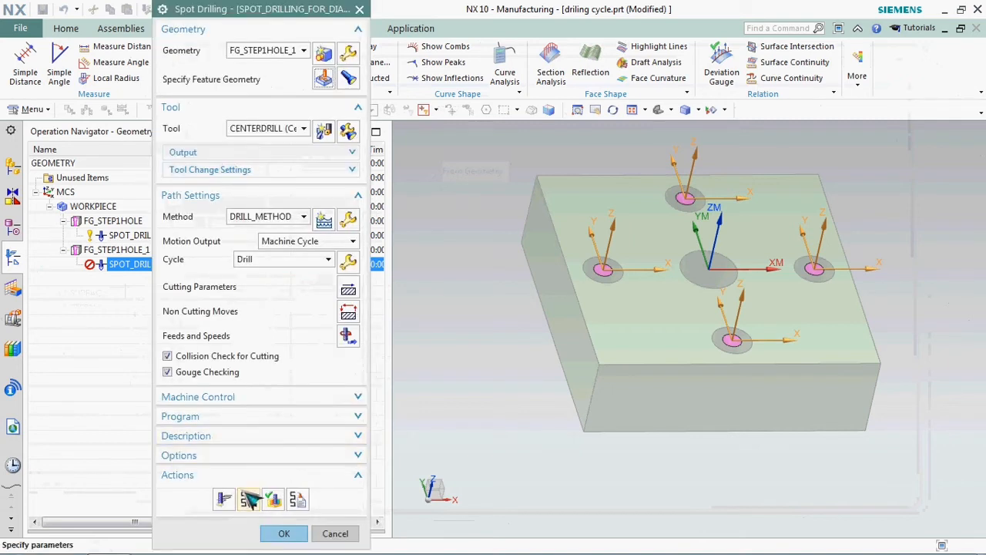
- Regenerate the four-hole spot drilling path, check the plunge at the first hole in the replay, and accept the operation
click(224, 500)
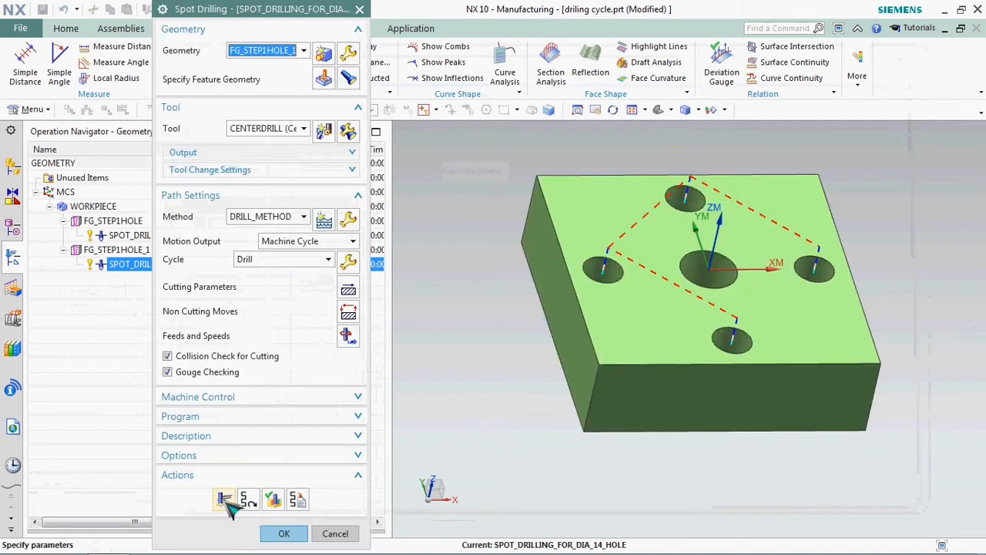
click(273, 500)
middle_drag(726, 385, 717, 301)
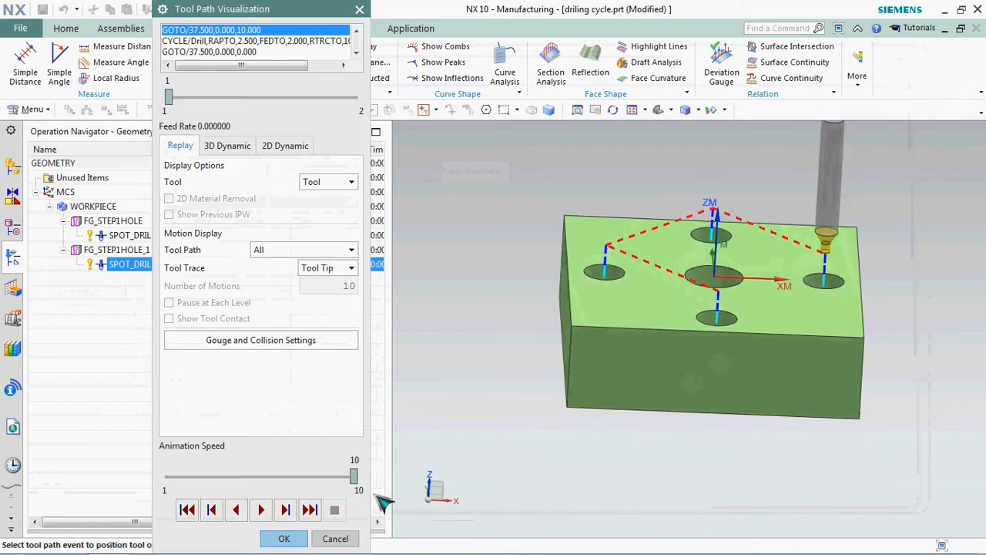
click(285, 510)
click(285, 510)
click(285, 510)
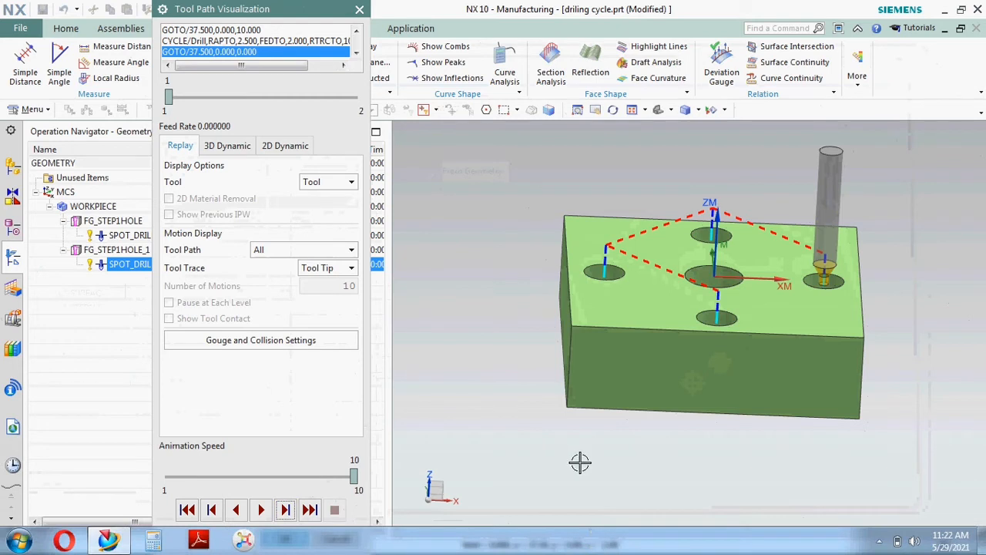
click(284, 538)
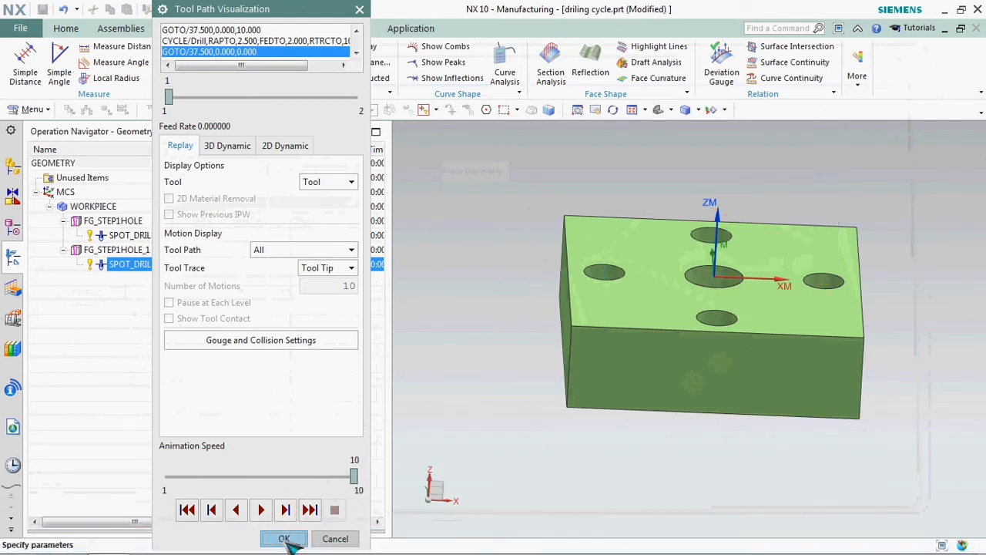
click(277, 536)
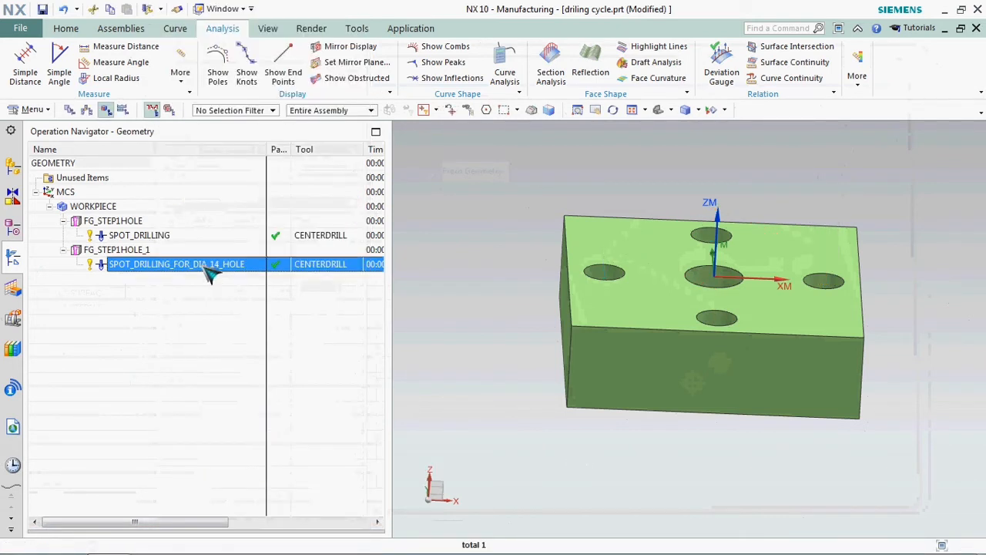
- Postprocess the edited spot drilling operation with HASS again, review the G81 line's depth and R value, and close the listing
right_click(202, 264)
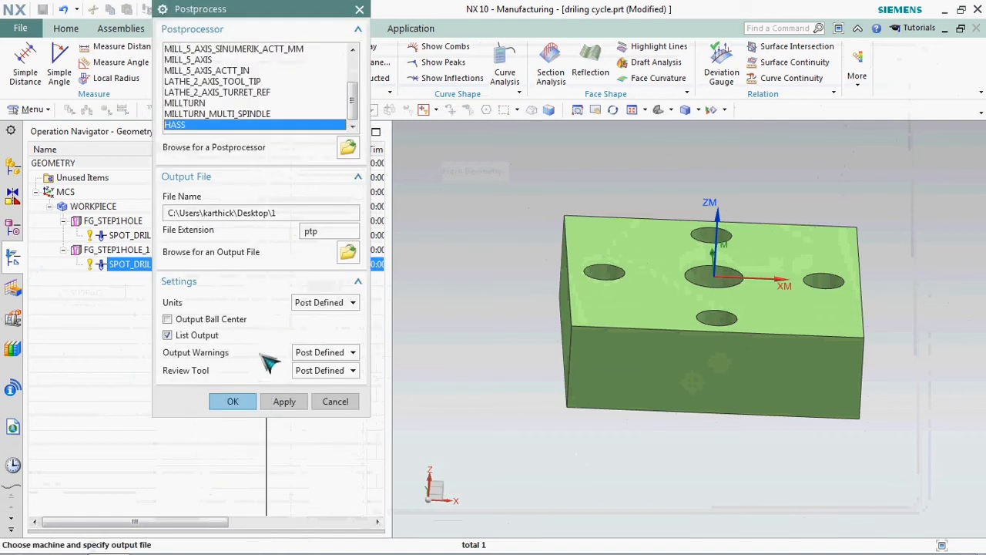
click(233, 402)
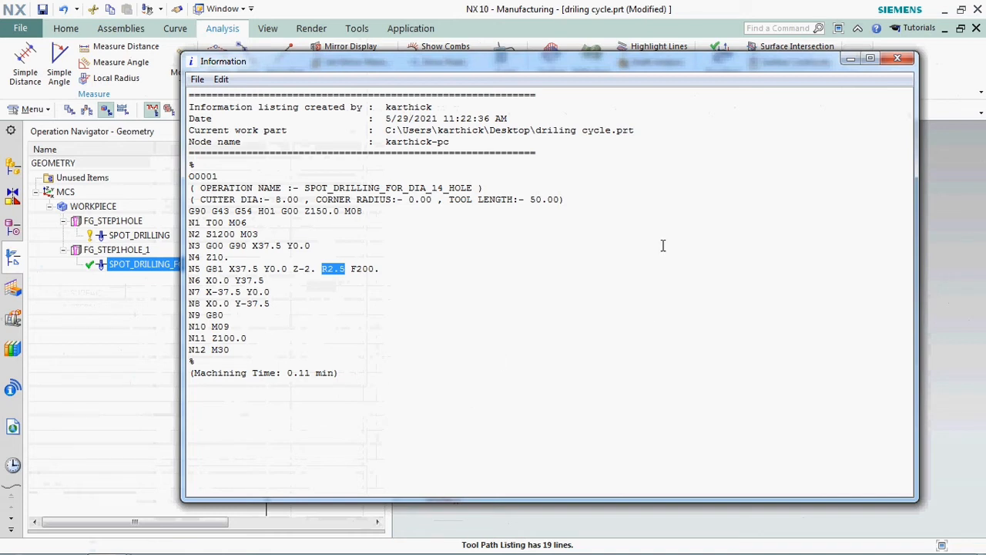
click(907, 60)
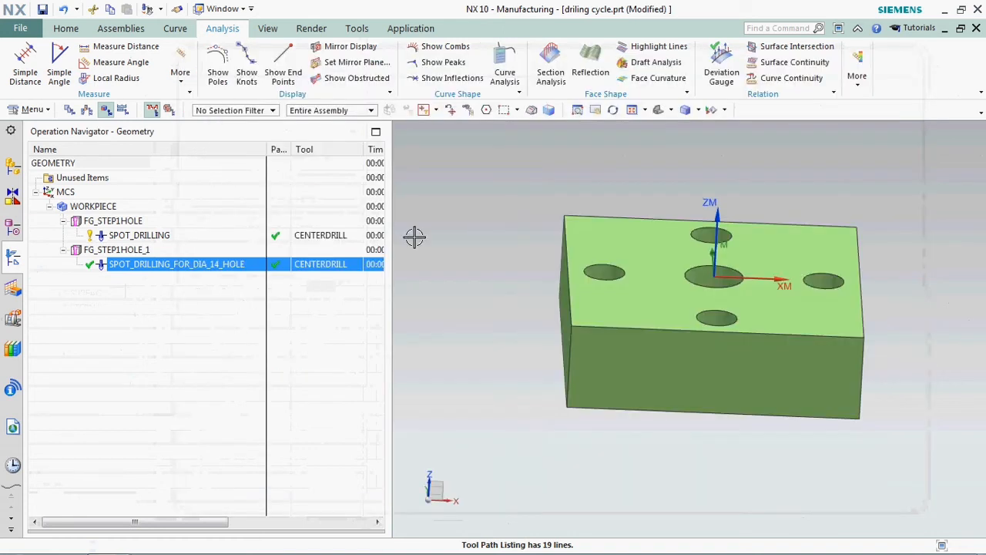
- Verify the SPOT_DRILLING_FOR_DIA_14_HOLE tool path, check the tool's approach height above the first hole in the replay, and close the visualization
click(204, 307)
click(197, 269)
middle_drag(714, 260, 706, 247)
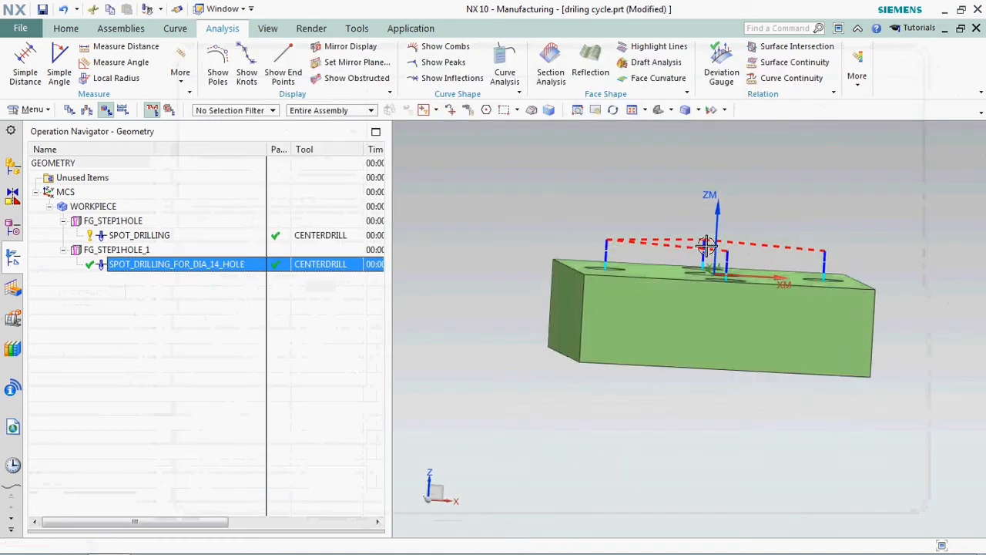
scroll(588, 266, up, 5)
scroll(607, 249, down, 5)
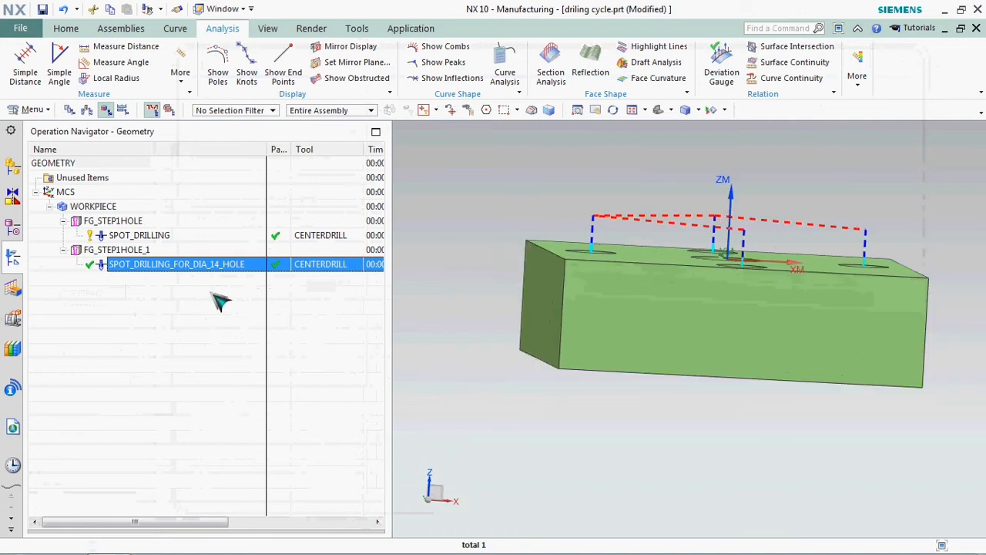
right_click(199, 266)
mouse_move(247, 461)
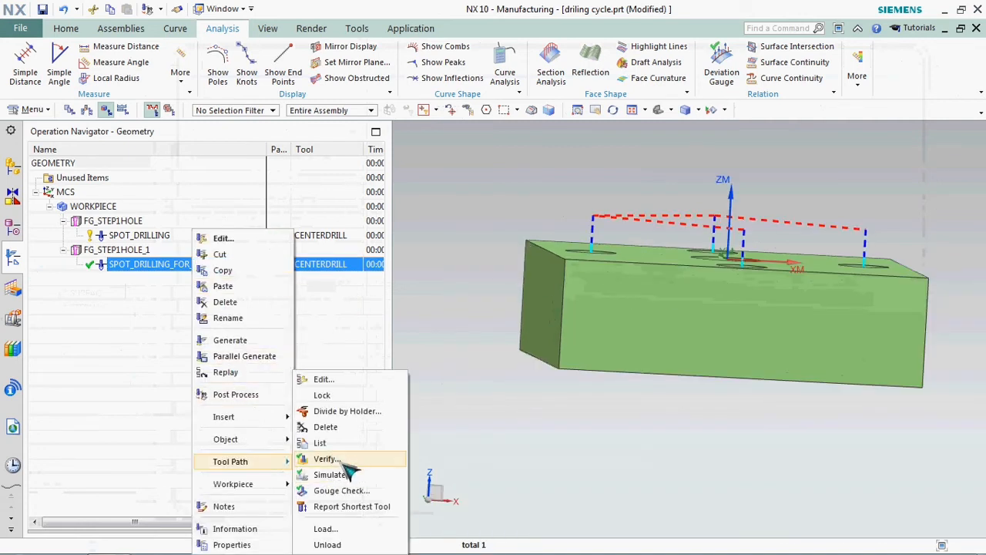
click(361, 398)
scroll(887, 256, up, 3)
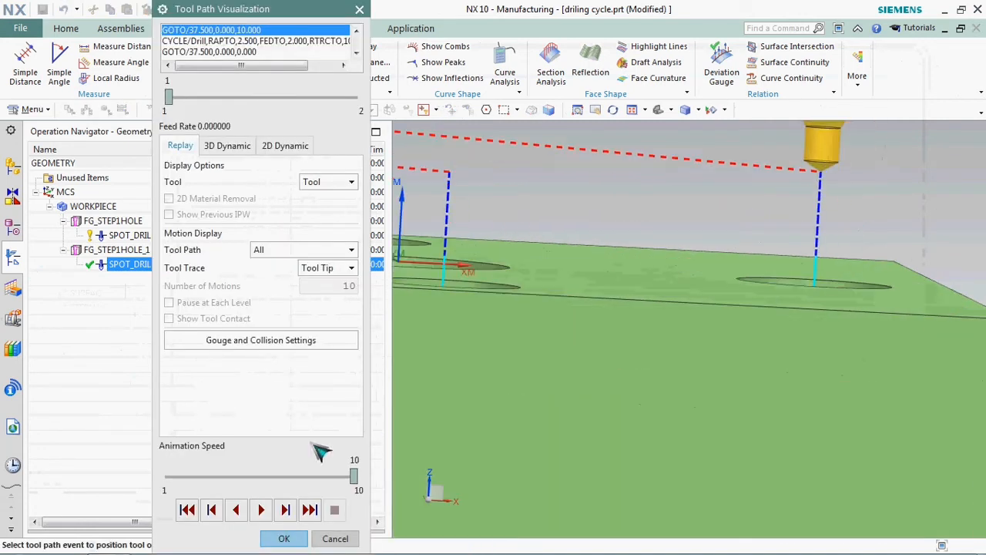
click(308, 510)
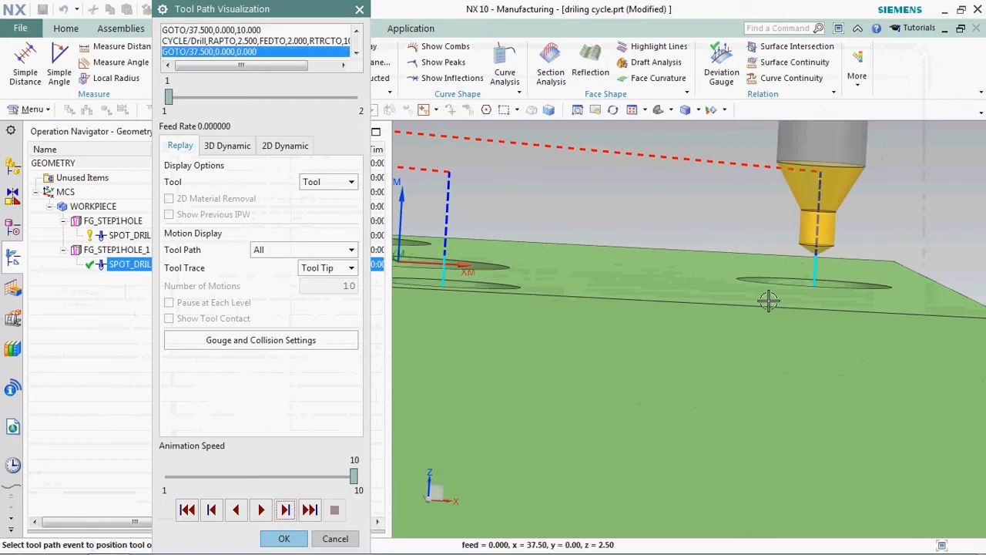
scroll(793, 246, up, 2)
scroll(740, 239, down, 2)
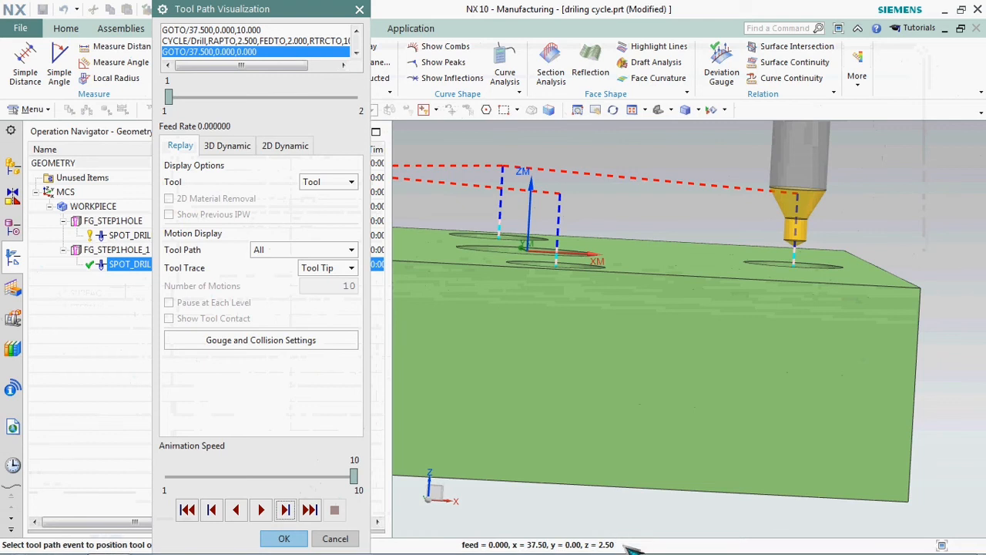
click(335, 538)
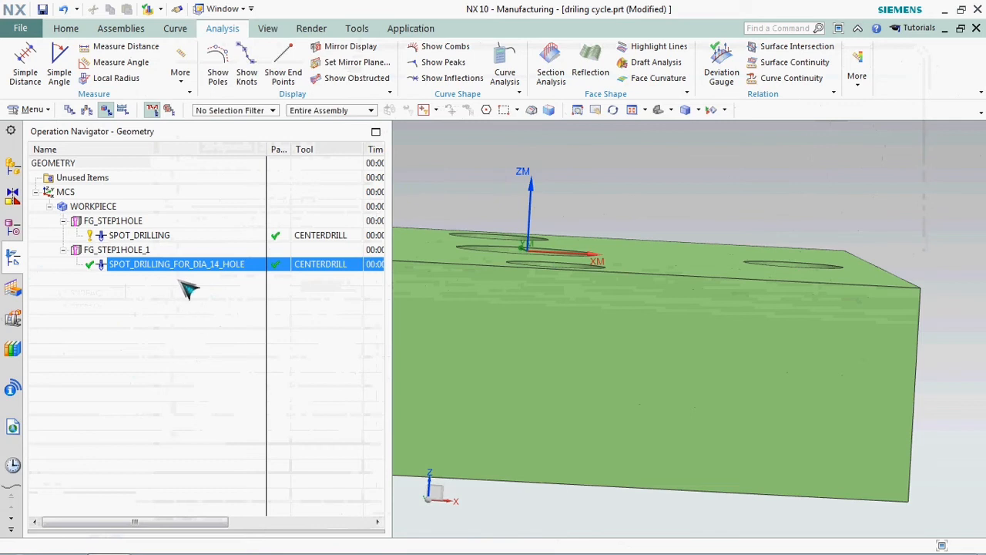
- Edit SPOT_DRILLING_FOR_DIA_14_HOLE and set the top offset distance to 5 in its cutting parameters
right_click(258, 264)
click(270, 238)
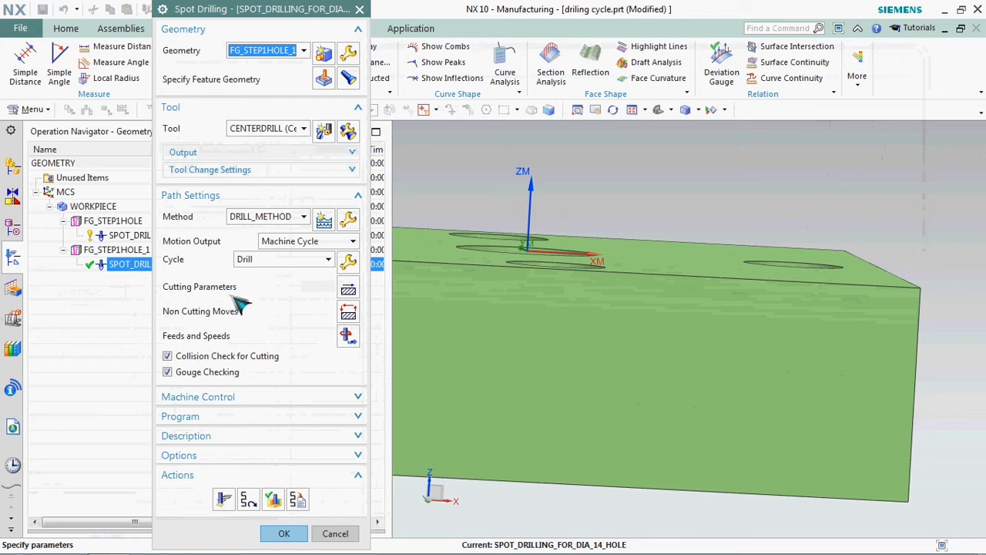
click(352, 293)
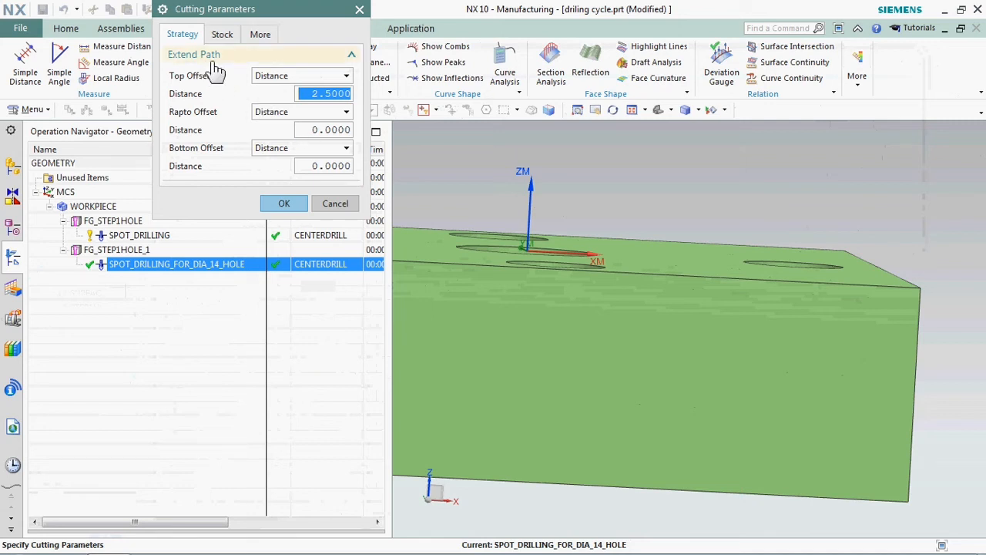
mouse_move(294, 83)
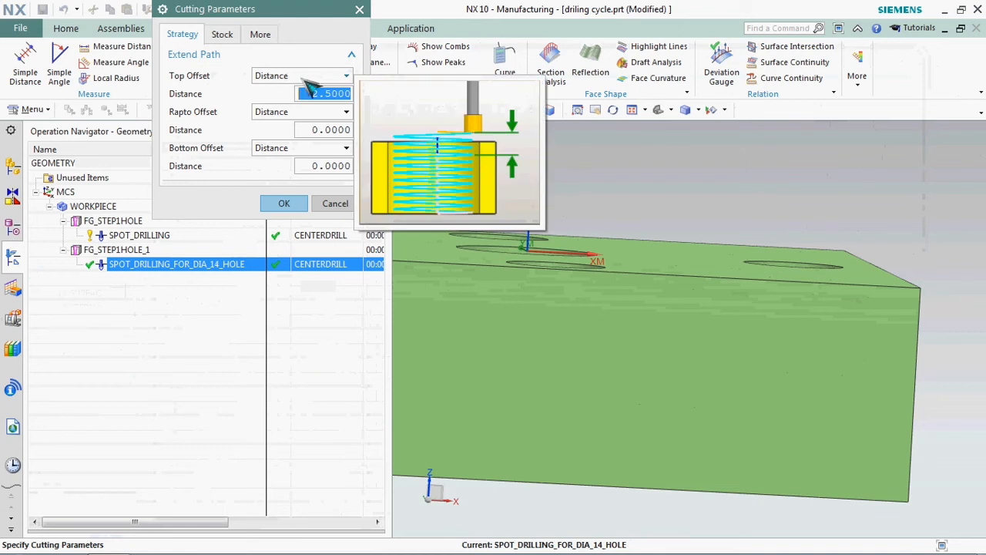
click(319, 91)
double_click(351, 94)
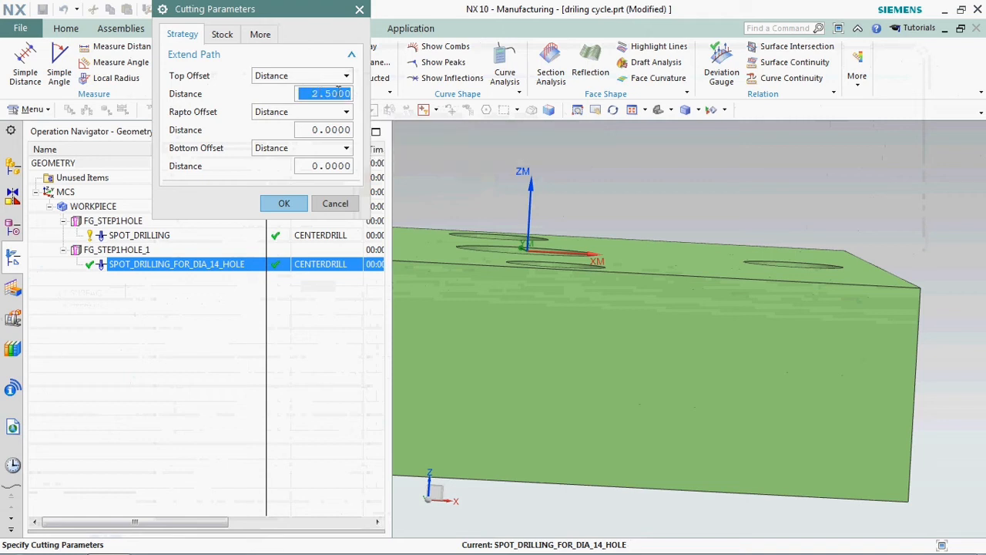
text(5)
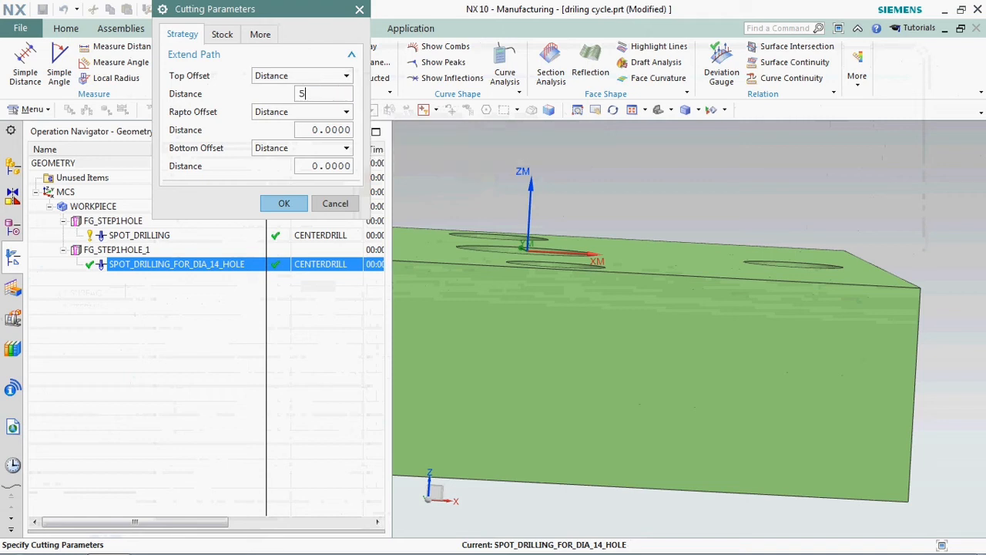
click(282, 205)
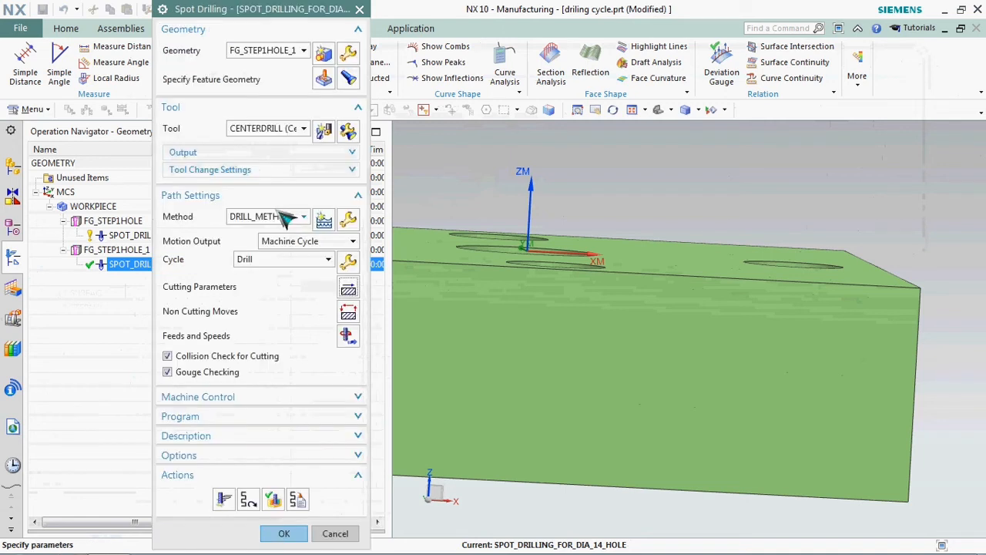
- Regenerate the four-hole spot drilling path, check the approach height at the first hole in the replay, and accept the operation
click(224, 500)
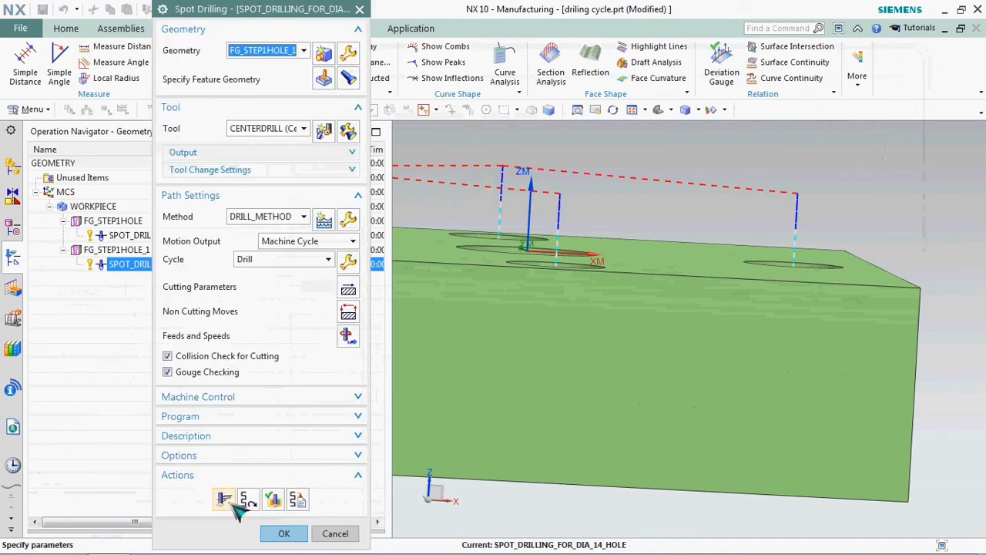
click(273, 499)
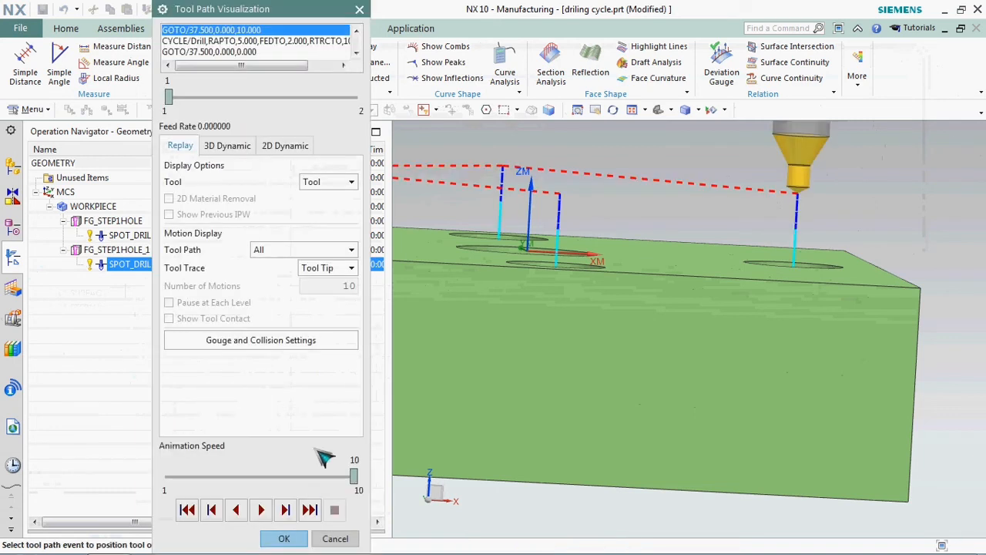
click(289, 508)
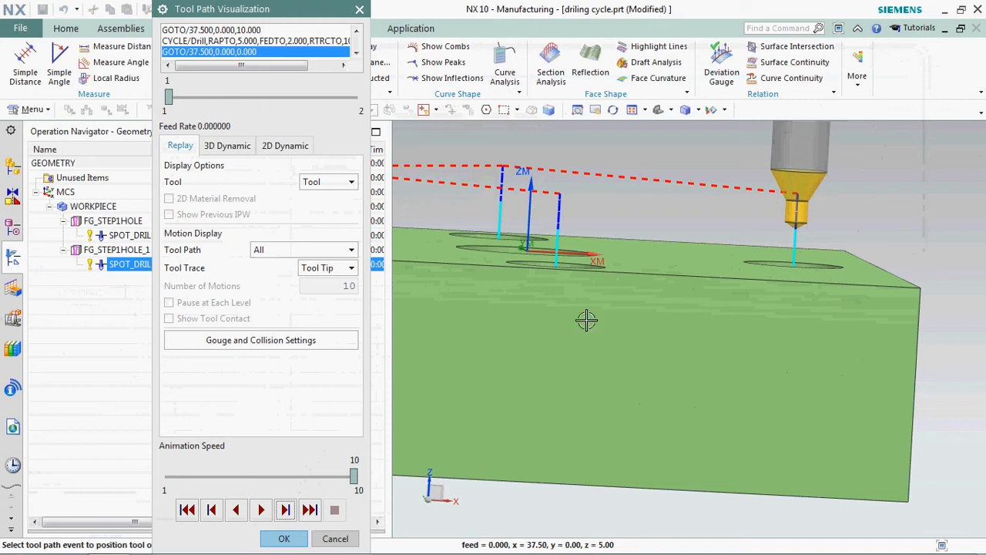
click(302, 540)
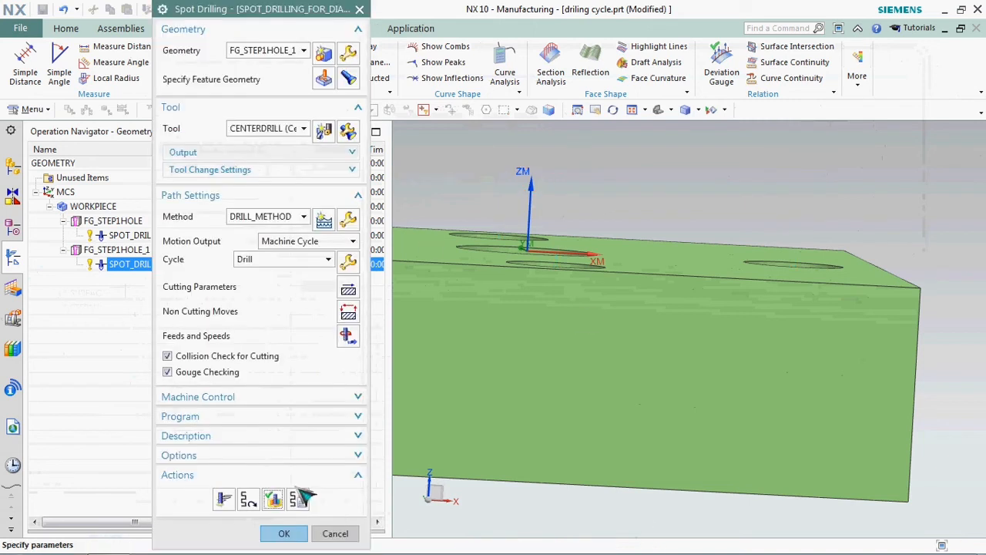
click(280, 532)
- Postprocess SPOT_DRILLING_FOR_DIA_14_HOLE, review the R value in the G81 line, and close the listing
right_click(199, 266)
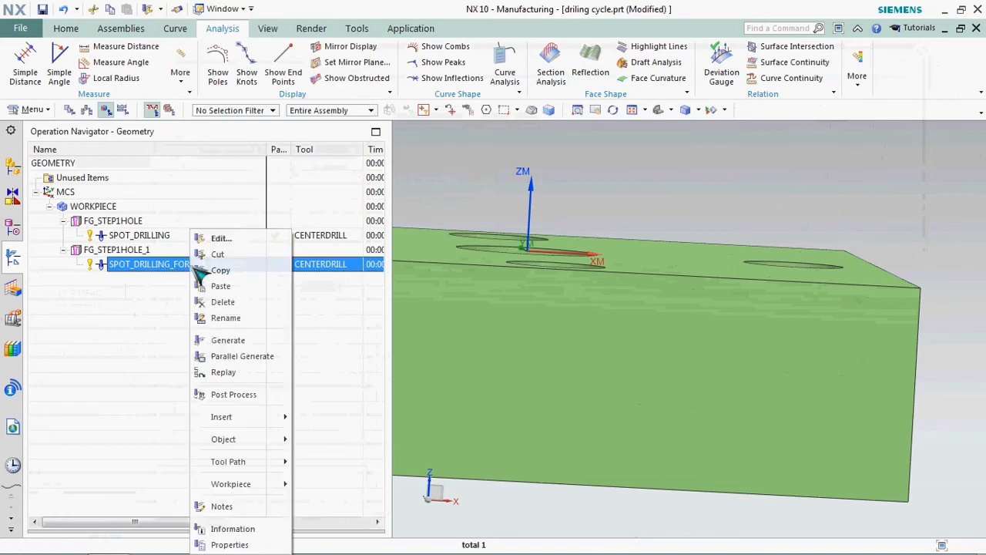
click(251, 396)
click(256, 397)
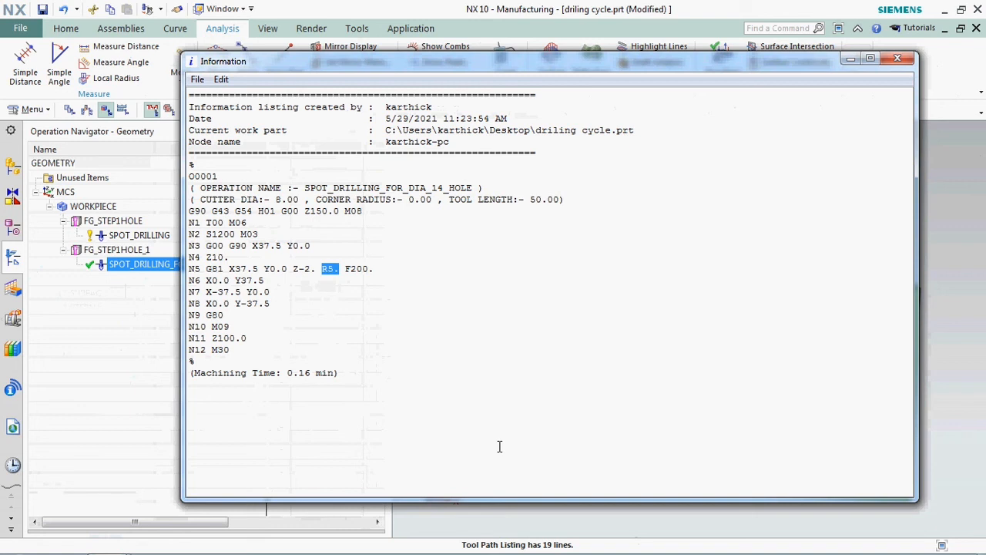
click(897, 58)
- Clear the operation selection and save the part file
click(305, 379)
middle_drag(523, 245, 594, 264)
click(43, 9)
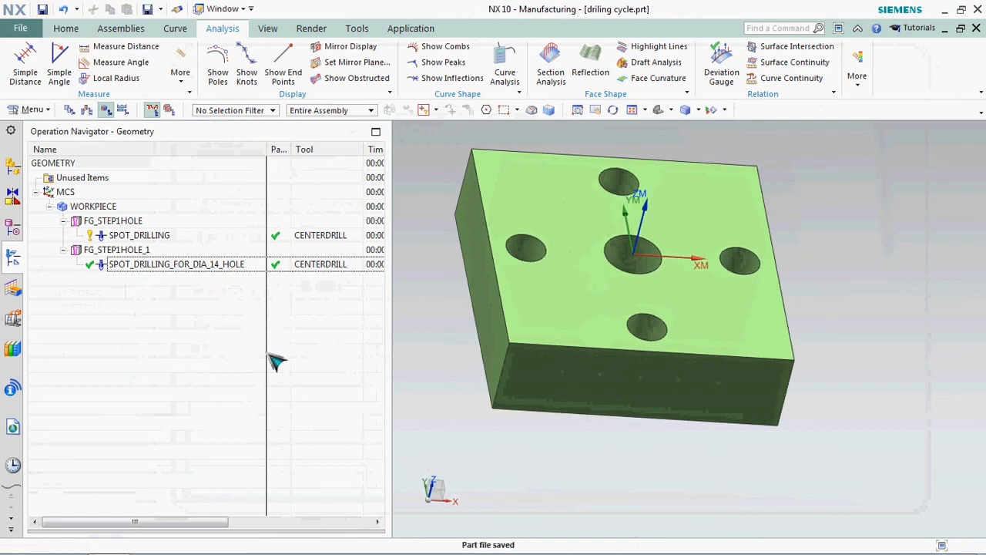
- Open both spot drilling operations together for tool path verification in 3D Dynamic mode with animation speed 6
click(202, 265)
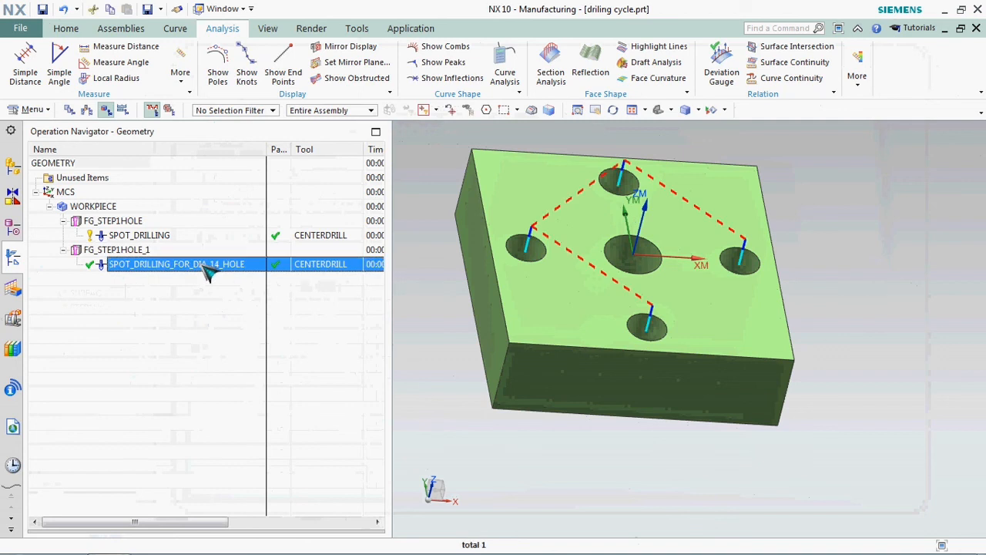
middle_drag(568, 270, 621, 259)
click(282, 239)
click(346, 265)
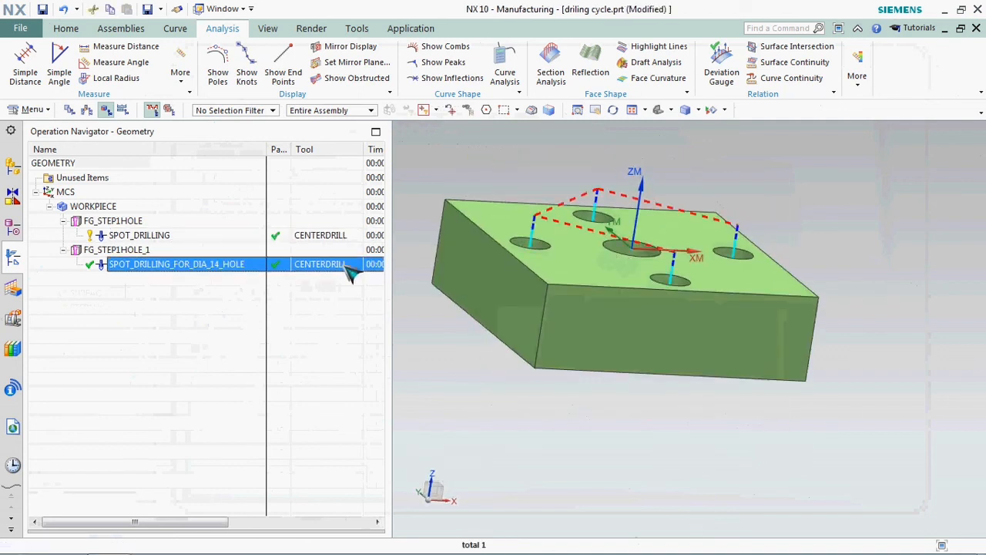
ctrl+click(223, 236)
right_click(221, 240)
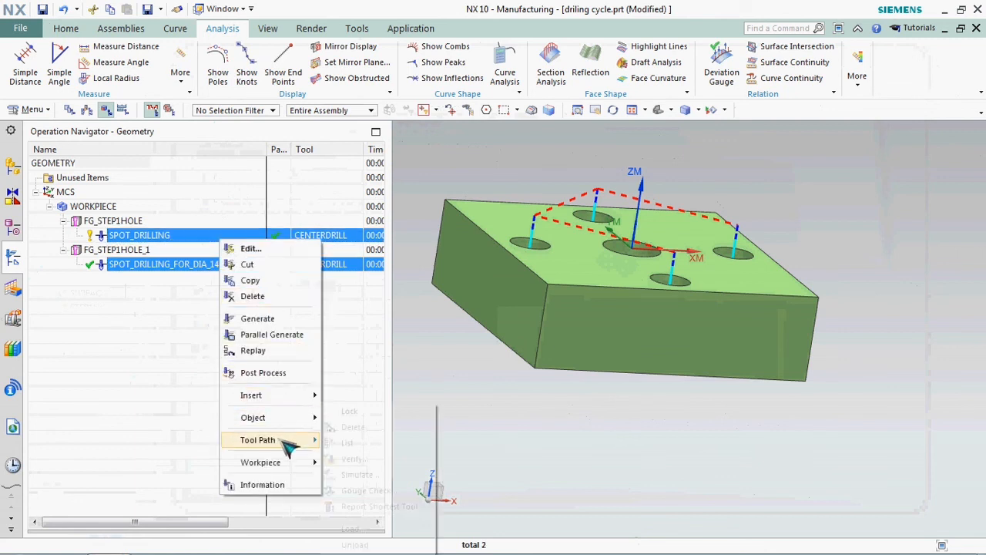
mouse_move(339, 440)
click(366, 457)
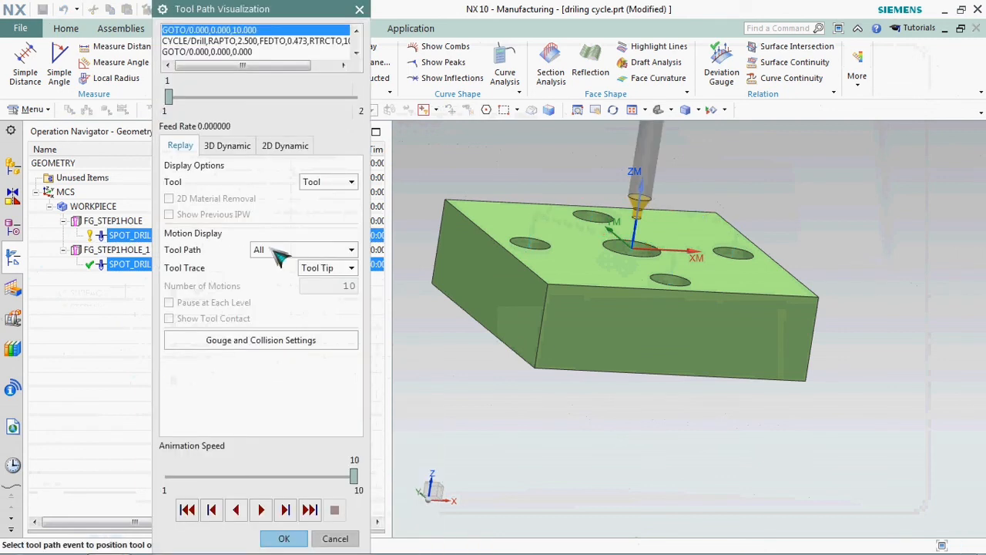
click(223, 145)
drag(353, 475, 270, 476)
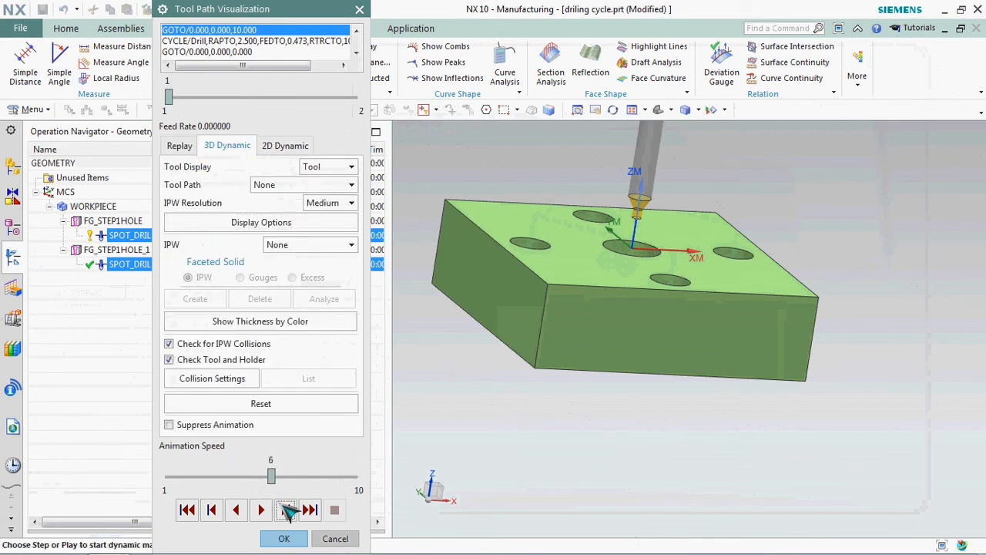
- Step through the 3D material removal from the centre hole around the outer holes, inspect the spot marks, and close the visualization
click(286, 510)
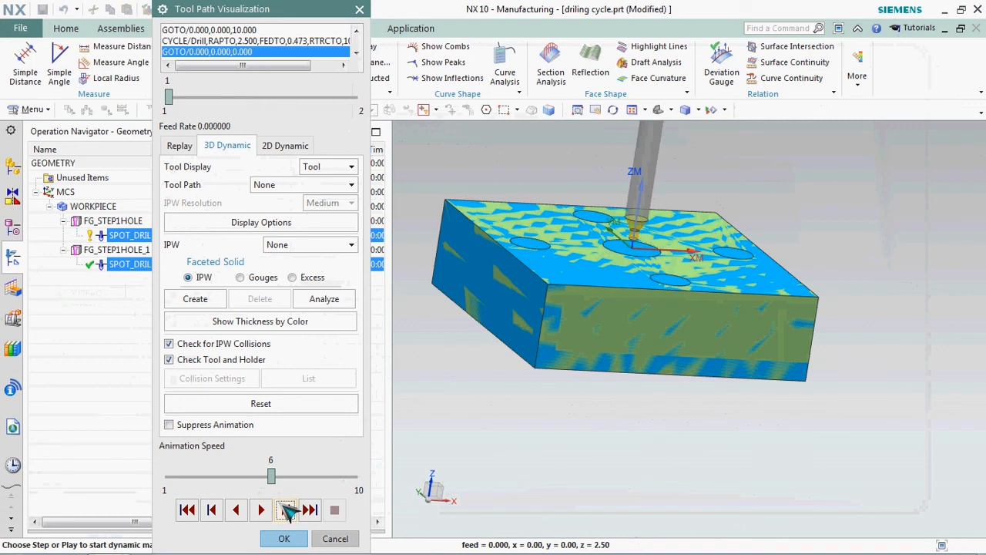
click(286, 510)
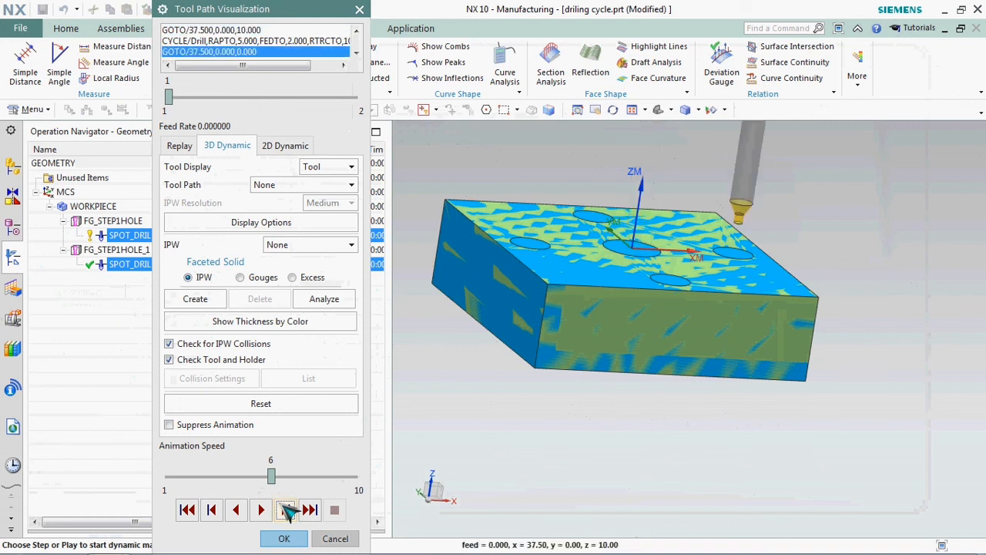
middle_drag(696, 272, 516, 396)
click(287, 509)
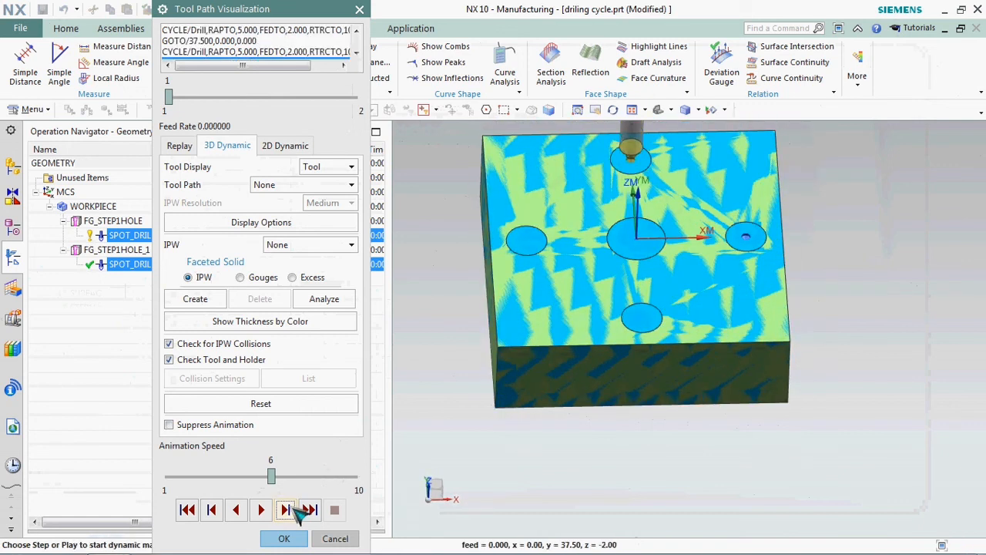
click(286, 510)
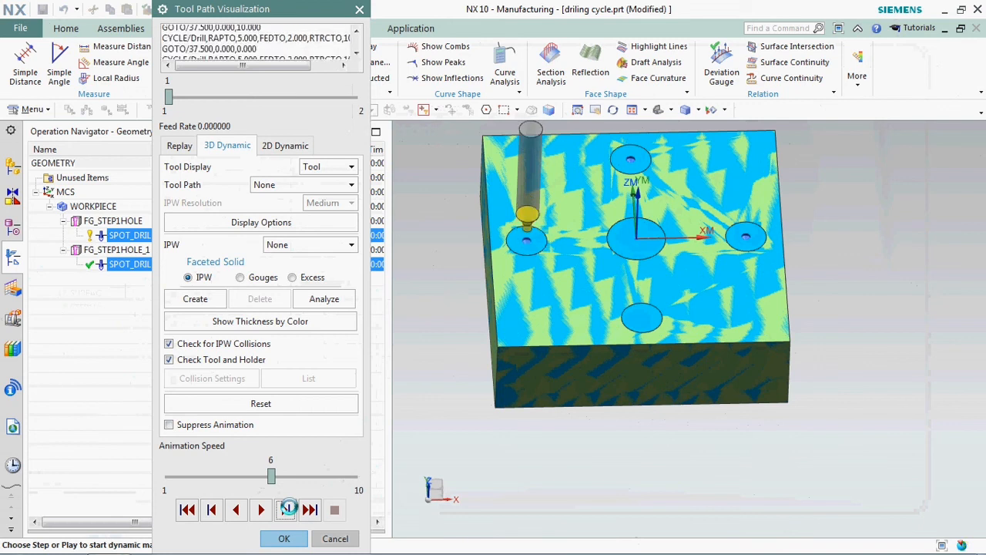
click(287, 509)
middle_drag(634, 275, 715, 324)
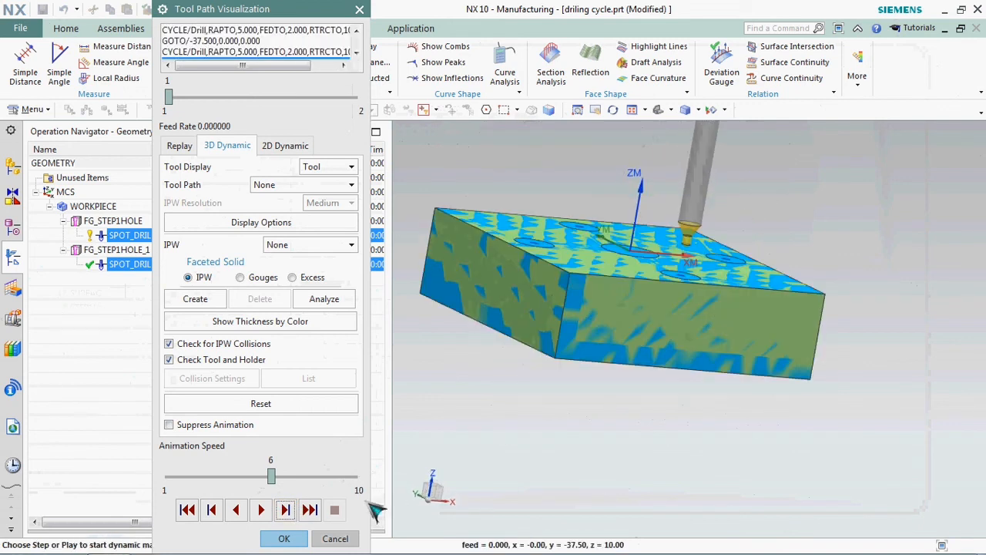
click(301, 538)
click(219, 358)
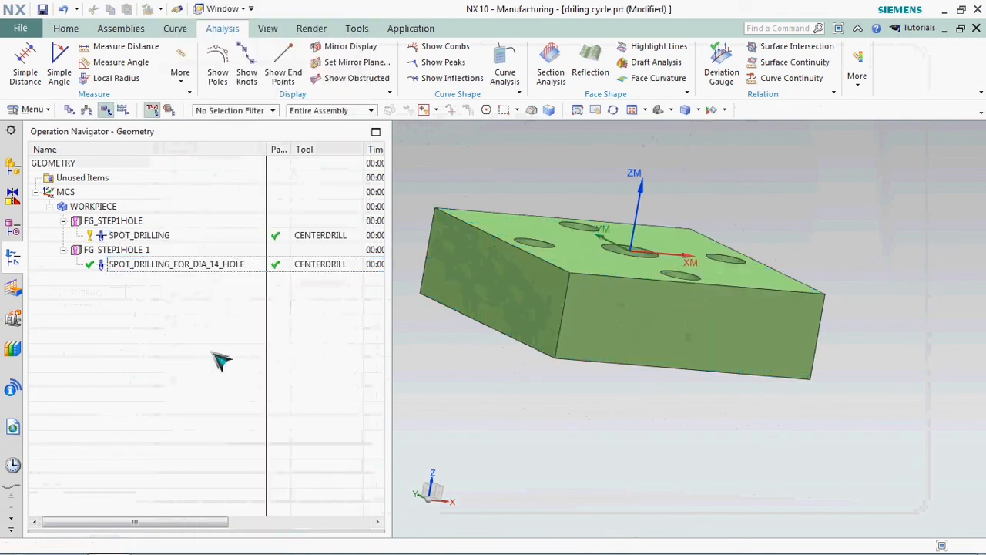